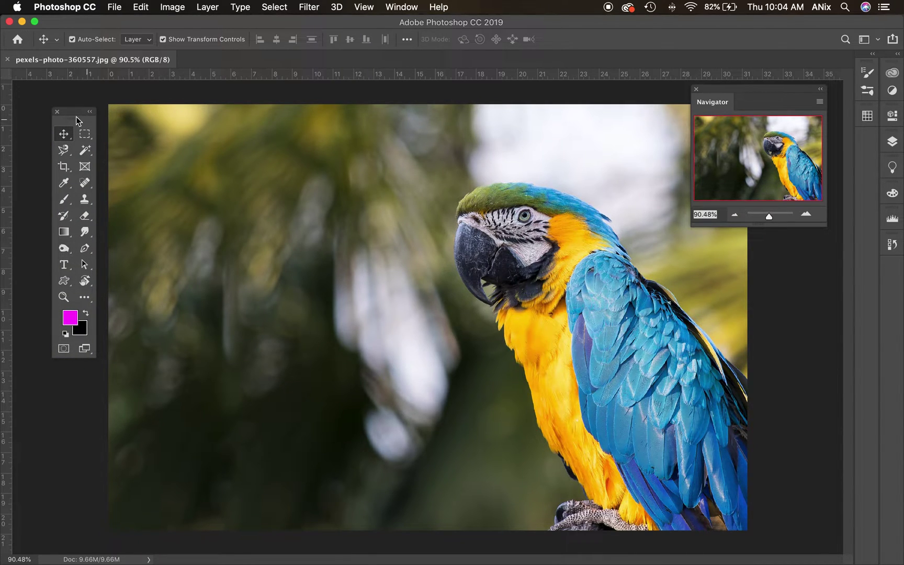
Step: Switch the Tools panel to a single column and reposition the floating panel
left_click(89, 112)
mouse_move(71, 113)
left_mouse_down()
mouse_move(91, 93)
mouse_move(84, 85)
left_mouse_up()
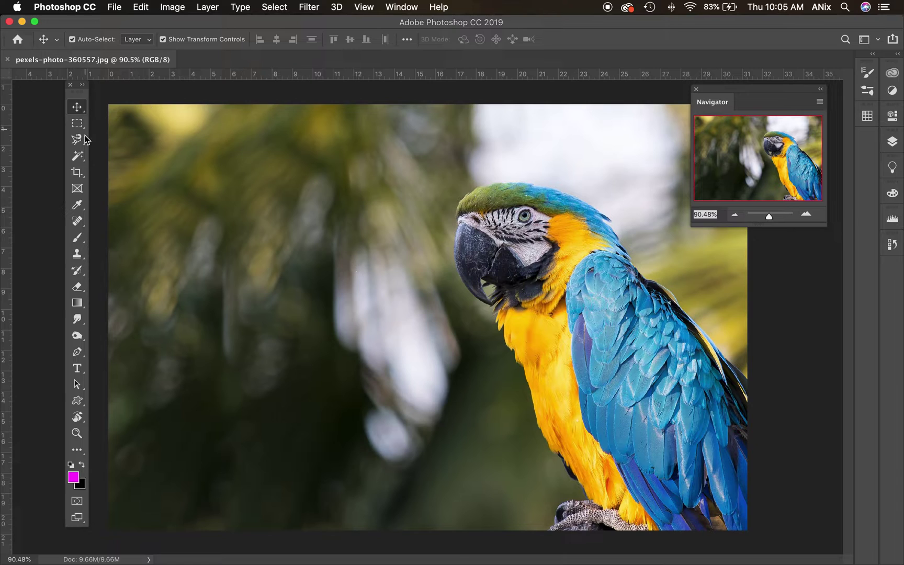
left_click(79, 156)
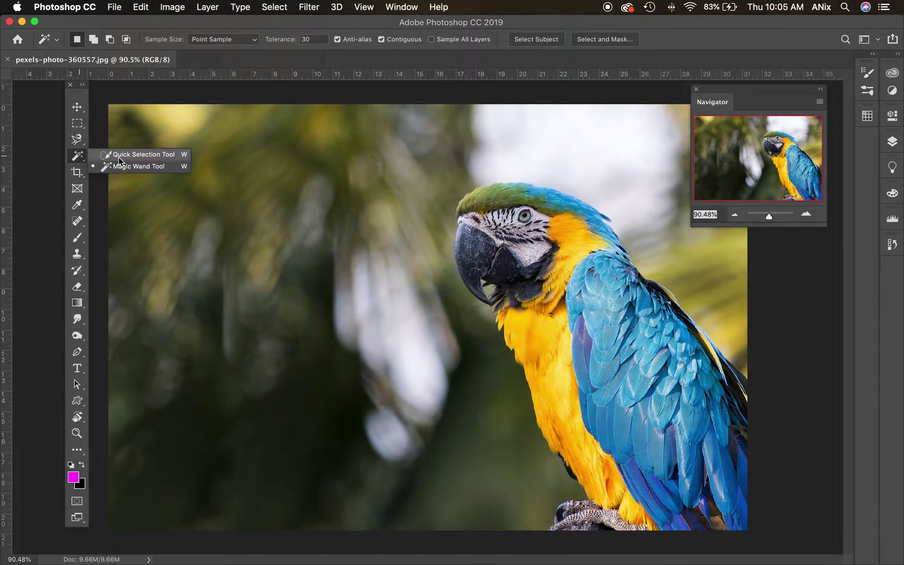
Step: Select the macaw's head and blue wing with the Quick Selection Tool
left_click(117, 155)
mouse_move(540, 215)
left_mouse_down()
mouse_move(476, 206)
mouse_move(515, 215)
left_mouse_up()
mouse_move(619, 285)
left_mouse_down()
mouse_move(612, 340)
mouse_move(648, 392)
mouse_move(654, 338)
left_mouse_up()
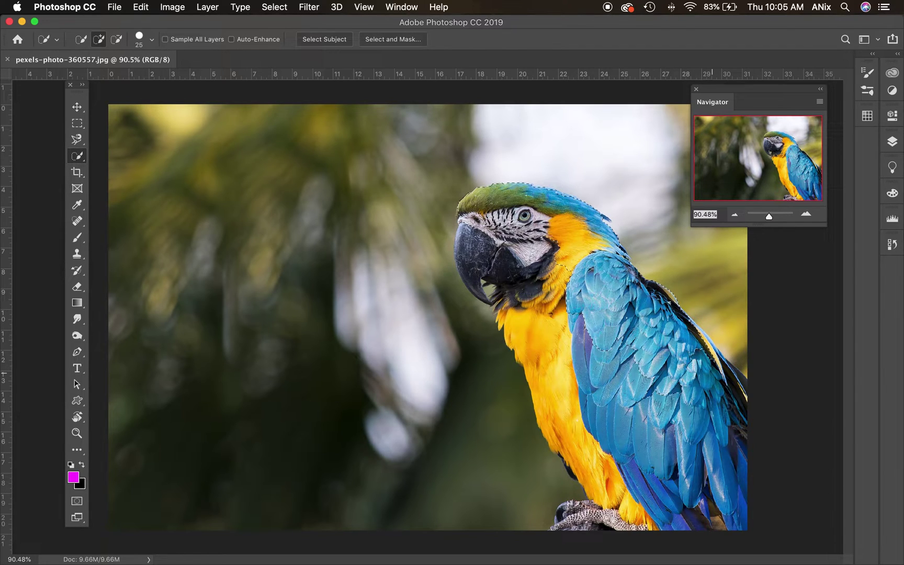
left_click_drag(730, 401, 724, 418)
left_click_drag(727, 374, 744, 400)
Step: Set the brush to 70 px and add the wing's left edge, yellow chest and beak
left_click(152, 39)
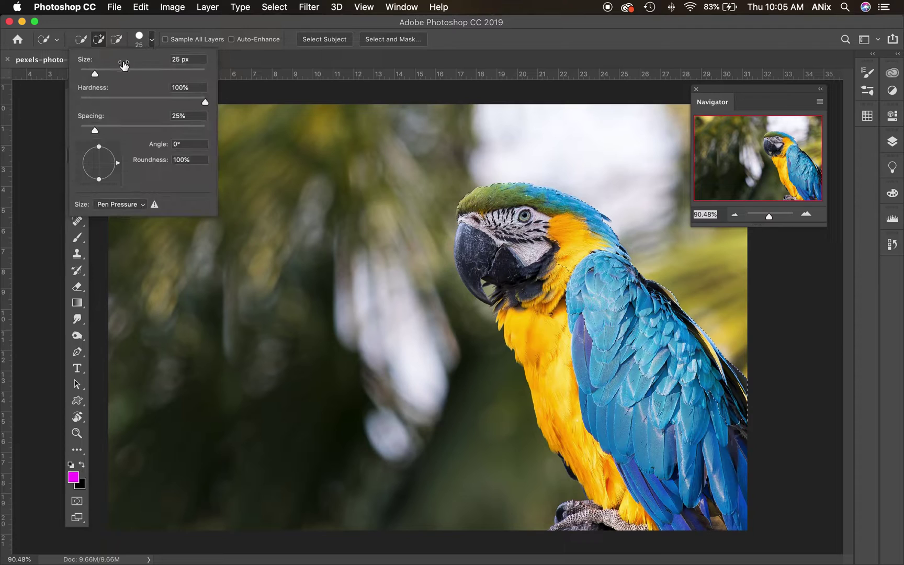
left_click_drag(123, 63, 119, 73)
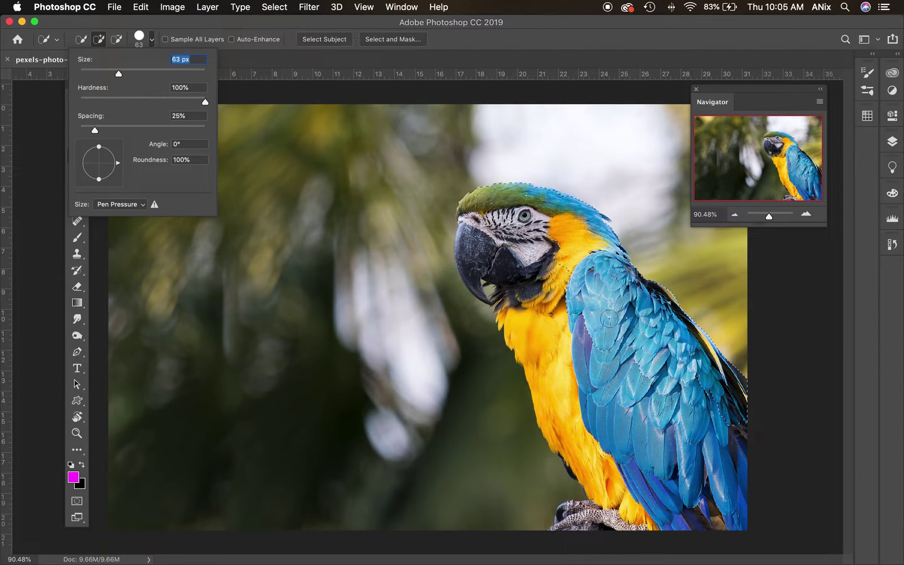
type("70")
key("Return")
mouse_move(605, 400)
left_mouse_down()
mouse_move(683, 434)
mouse_move(680, 422)
left_mouse_up()
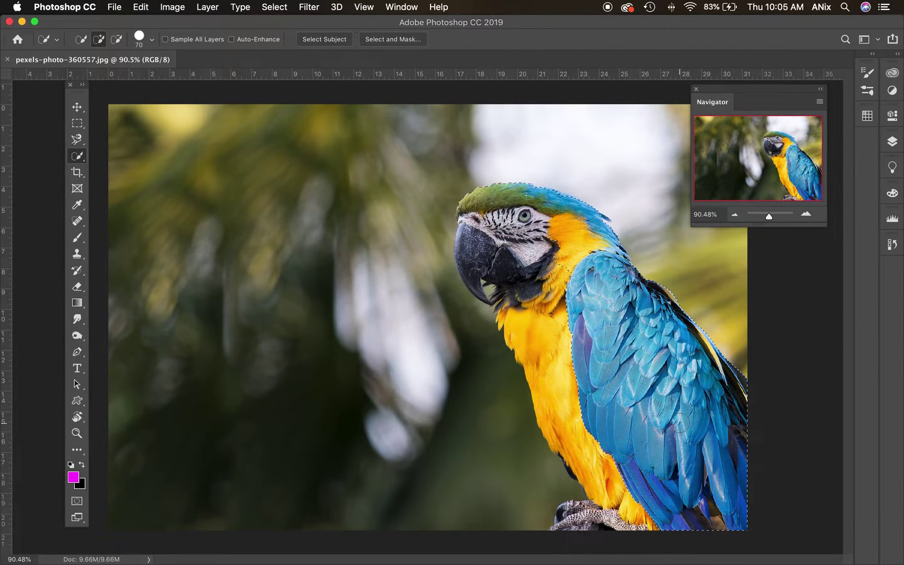
key("bracketright")
key("bracketright")
key("bracketright")
key("bracketright")
key("bracketright")
key("bracketright")
key("bracketright")
mouse_move(649, 313)
left_mouse_down()
mouse_move(562, 324)
mouse_move(570, 272)
mouse_move(539, 257)
left_mouse_up()
key("bracketleft")
key("bracketleft")
key("bracketleft")
key("bracketleft")
key("bracketleft")
mouse_move(502, 253)
left_mouse_down()
mouse_move(481, 243)
mouse_move(505, 261)
left_mouse_up()
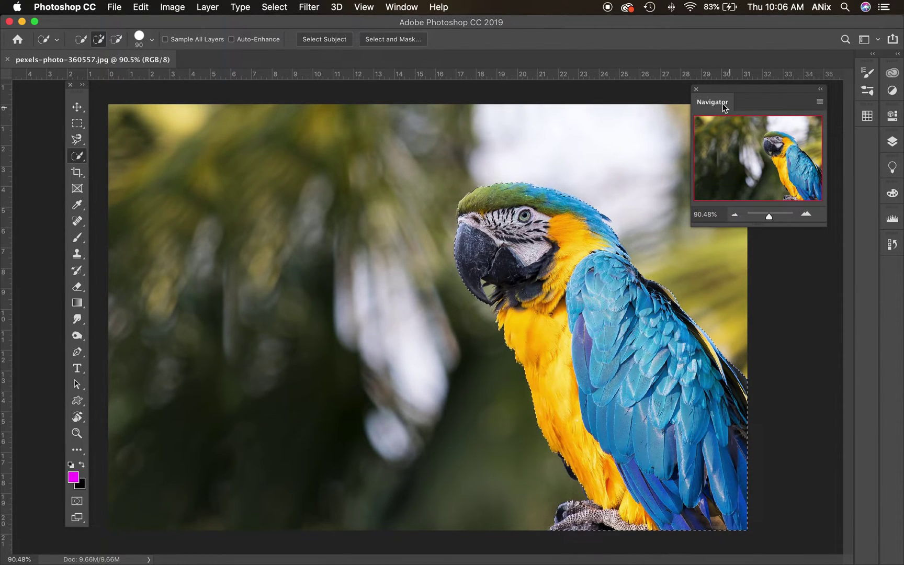
left_click_drag(769, 216, 778, 217)
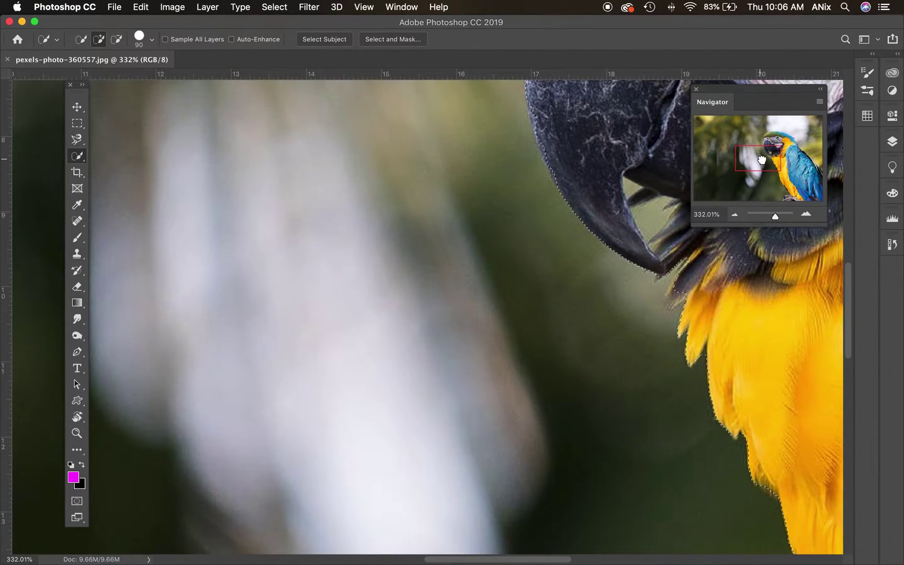
Step: Subtract the green gap under the beak using a 50 px brush
left_click_drag(761, 160, 776, 153)
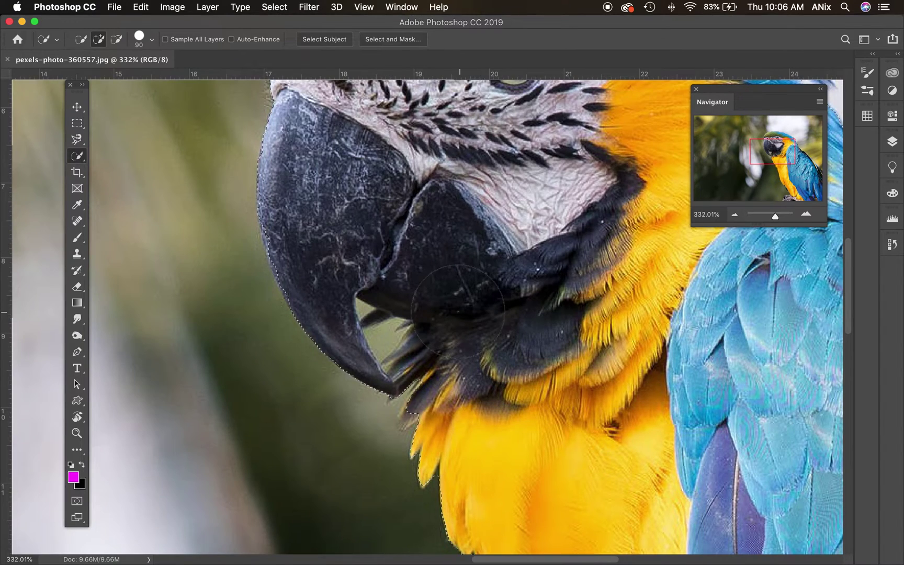
key("bracketleft")
key("bracketleft")
key("bracketleft")
key("bracketleft")
key("bracketleft")
key("bracketleft")
key("bracketleft")
key("bracketleft")
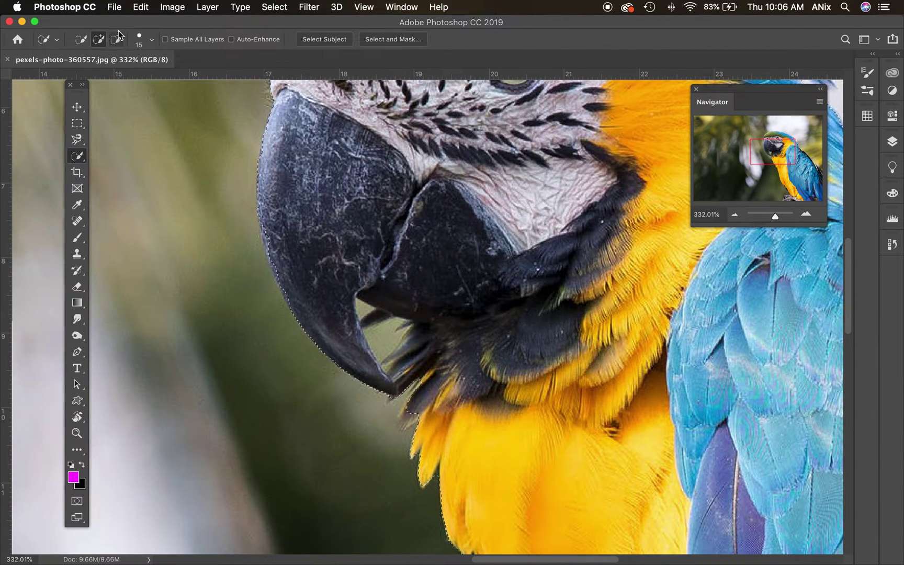
left_click(117, 39)
mouse_move(381, 333)
left_mouse_down()
mouse_move(398, 356)
mouse_move(383, 344)
left_mouse_up()
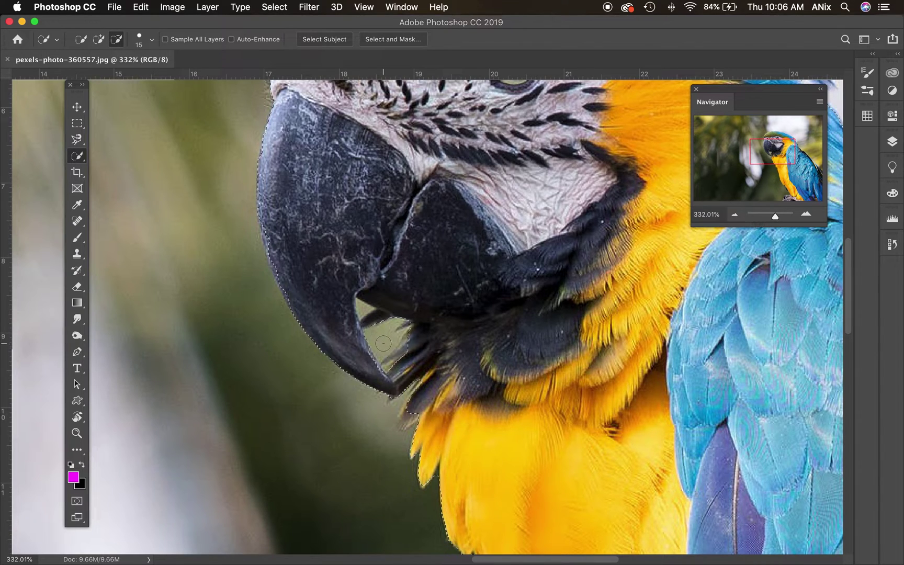
Step: Add the feathers below the beak tip with a 7 px brush
key("bracketleft")
key("bracketleft")
key("bracketleft")
key("bracketleft")
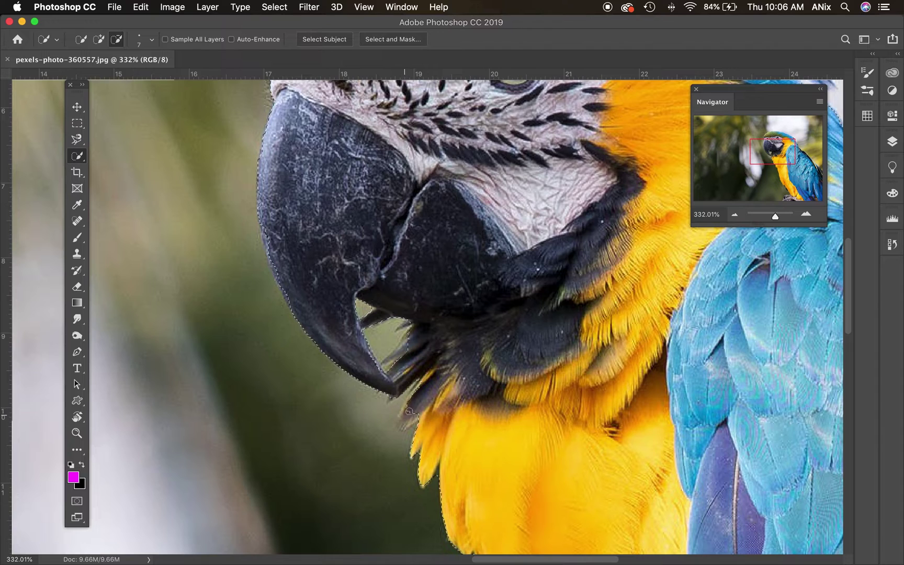
left_click(98, 39)
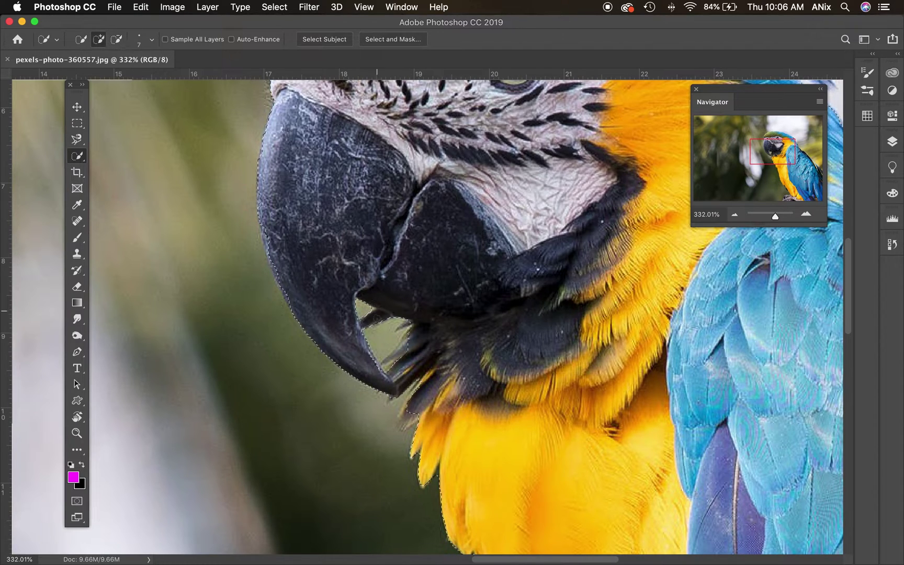
left_click(413, 414)
left_click(77, 139)
Step: With the Lasso Tool, trim the selection along the yellow chest feather edge
left_click(119, 140)
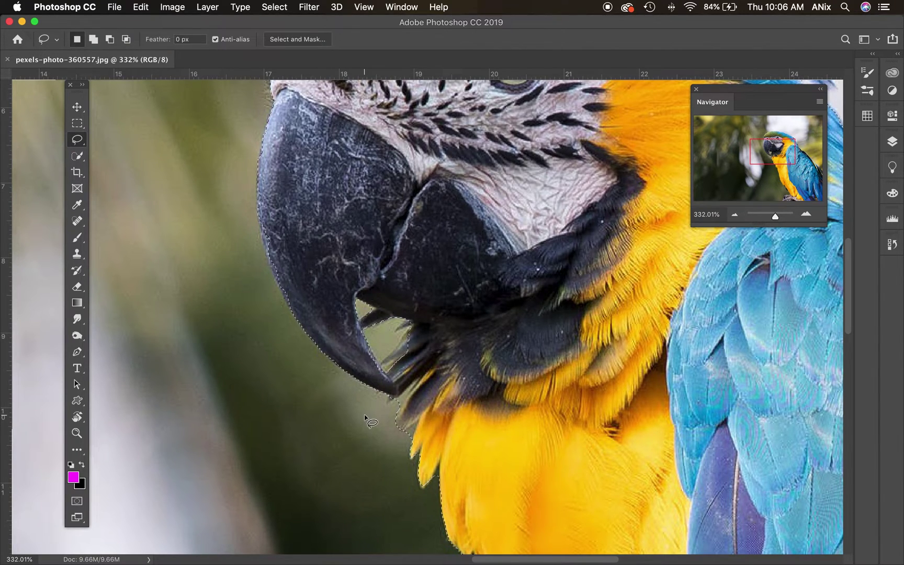
key("alt")
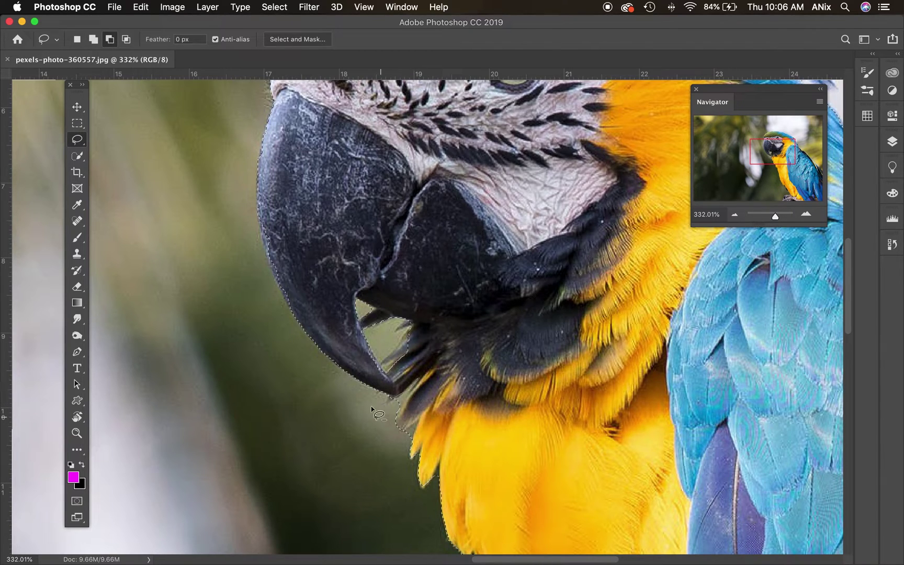
mouse_move(397, 433)
left_mouse_down()
mouse_move(416, 425)
mouse_move(404, 451)
mouse_move(421, 487)
mouse_move(433, 468)
mouse_move(438, 476)
mouse_move(423, 494)
mouse_move(465, 542)
left_mouse_up()
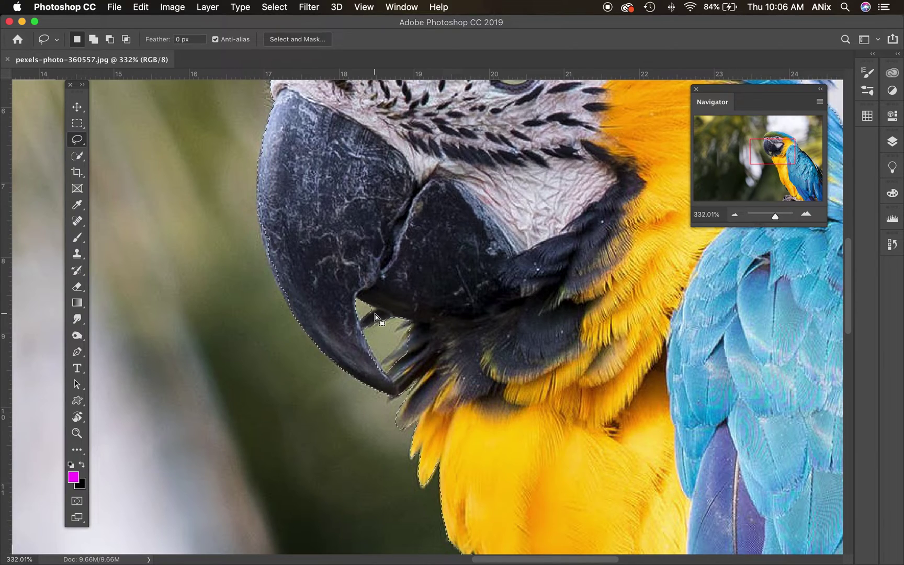
Step: Add the blue crown feather tip and the neck feather edge to the selection
left_click_drag(776, 220, 777, 219)
left_click_drag(773, 150, 794, 137)
key("shift")
mouse_move(545, 260)
left_mouse_down()
mouse_move(610, 307)
mouse_move(575, 296)
mouse_move(542, 260)
left_mouse_up()
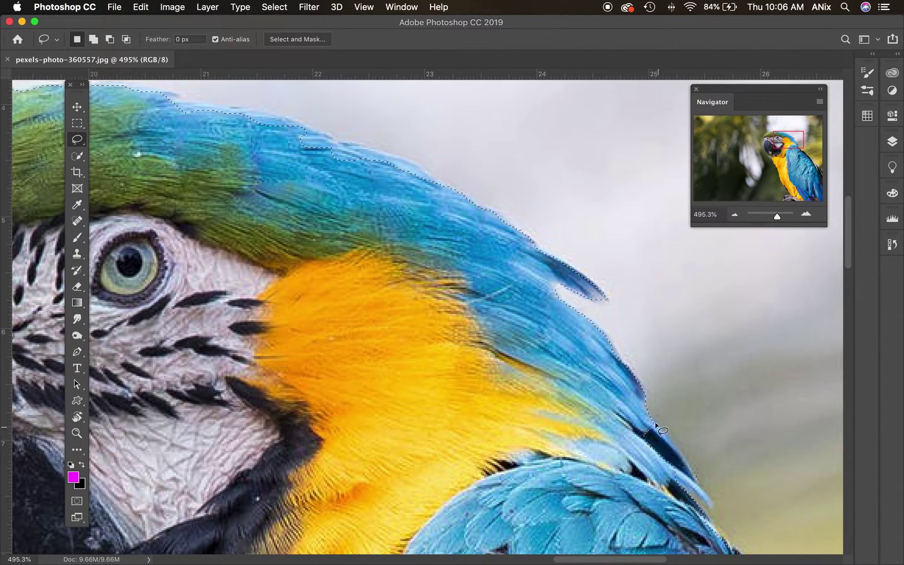
key("shift")
mouse_move(655, 428)
left_mouse_down()
mouse_move(698, 474)
mouse_move(714, 508)
mouse_move(651, 467)
mouse_move(653, 428)
left_mouse_up()
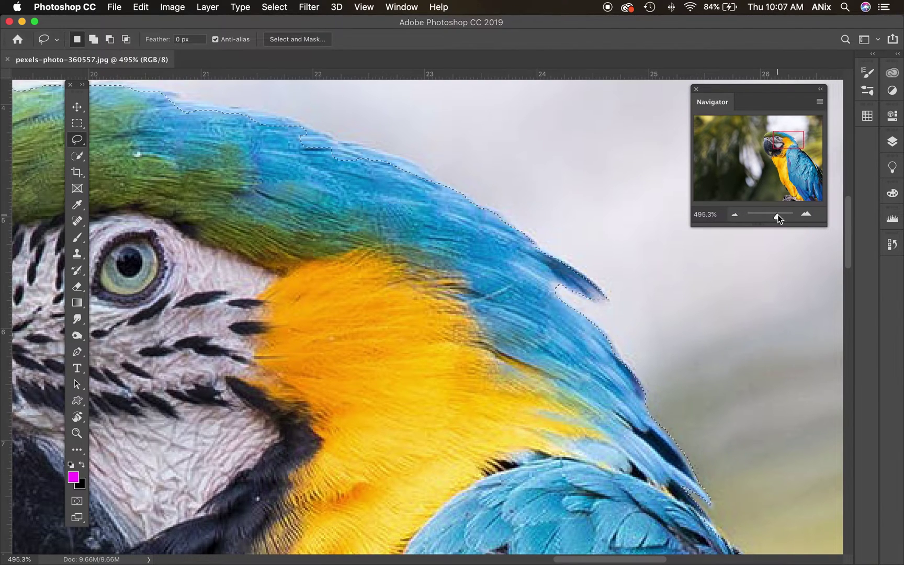
left_click_drag(777, 216, 770, 216)
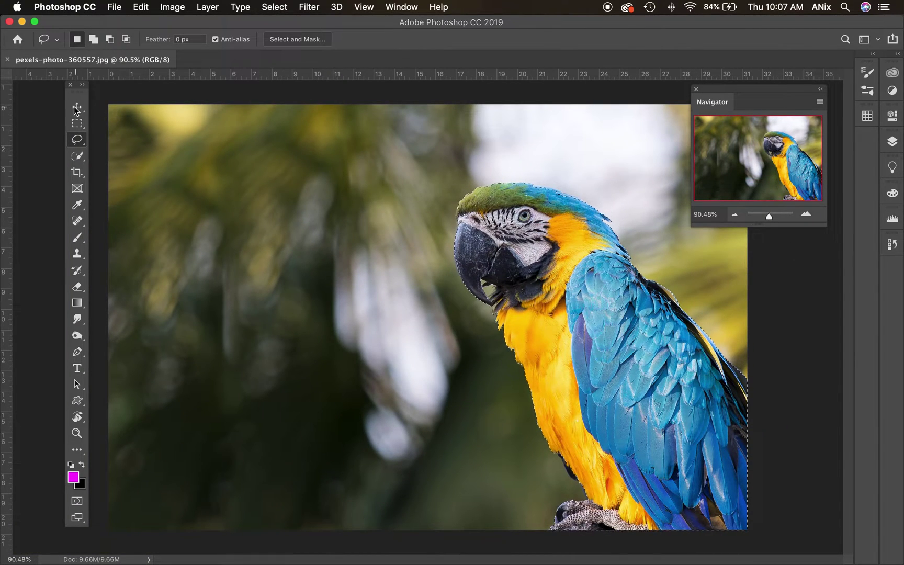
Step: Switch to the Move Tool and apply Select > Inverse to select the background
key("v")
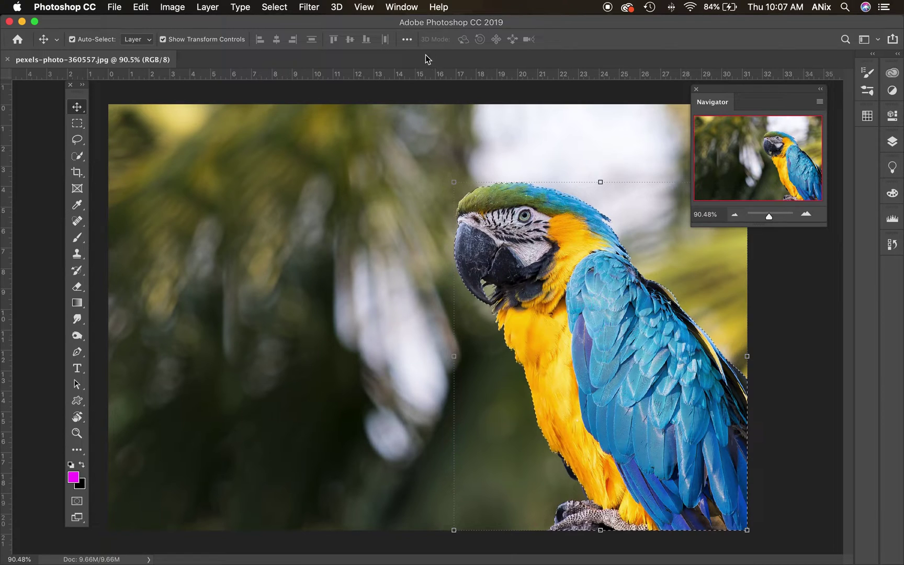
left_click(274, 6)
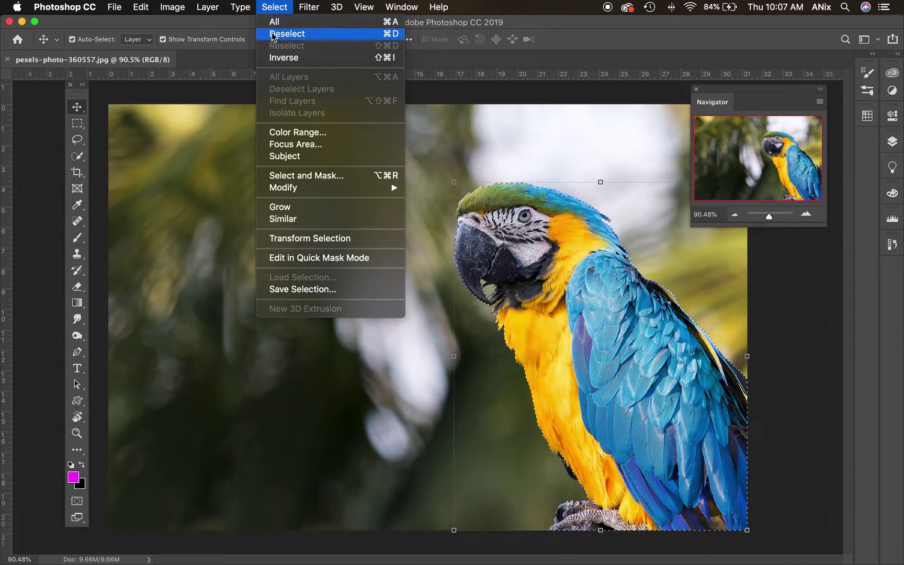
left_click(277, 62)
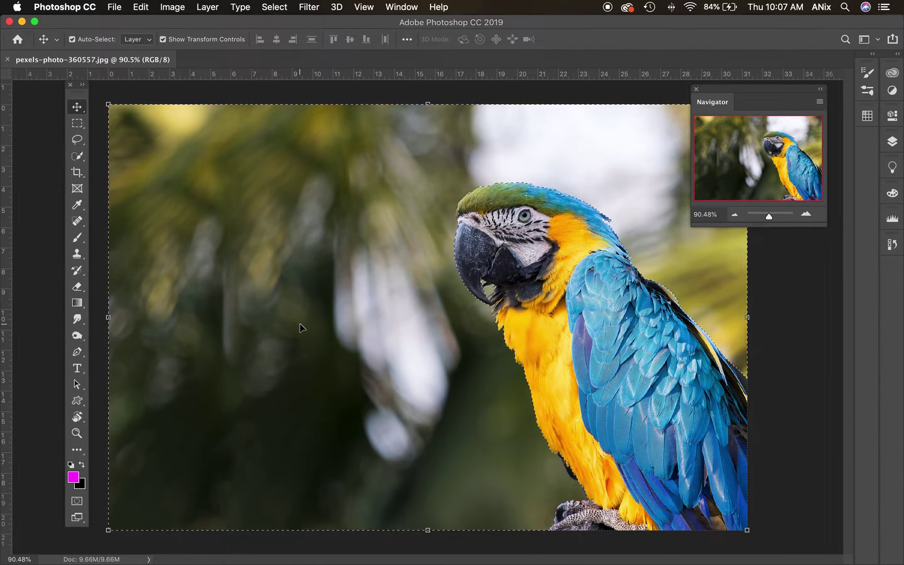
Step: Desaturate the upper-left background with the Sponge Tool at 100% flow and 250 px size
left_click_drag(77, 336, 113, 359)
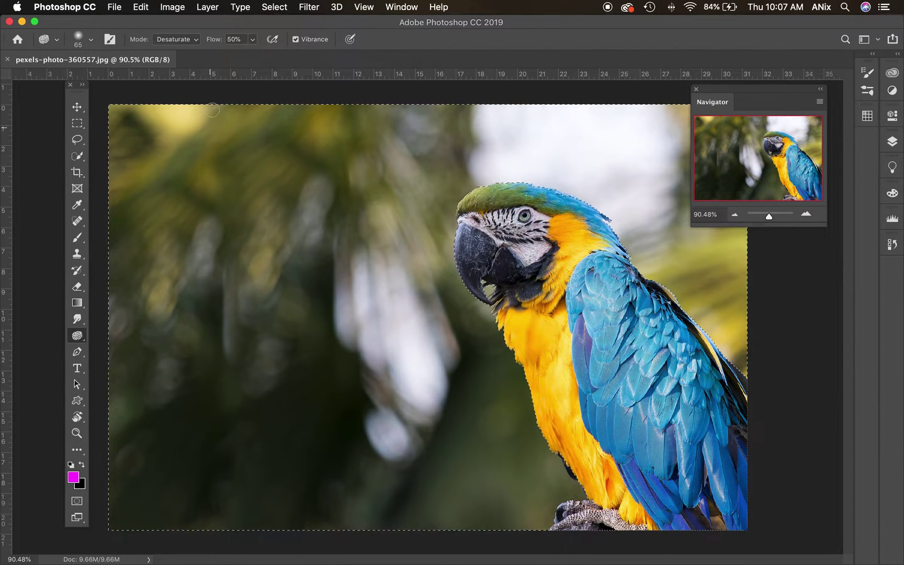
left_click(252, 39)
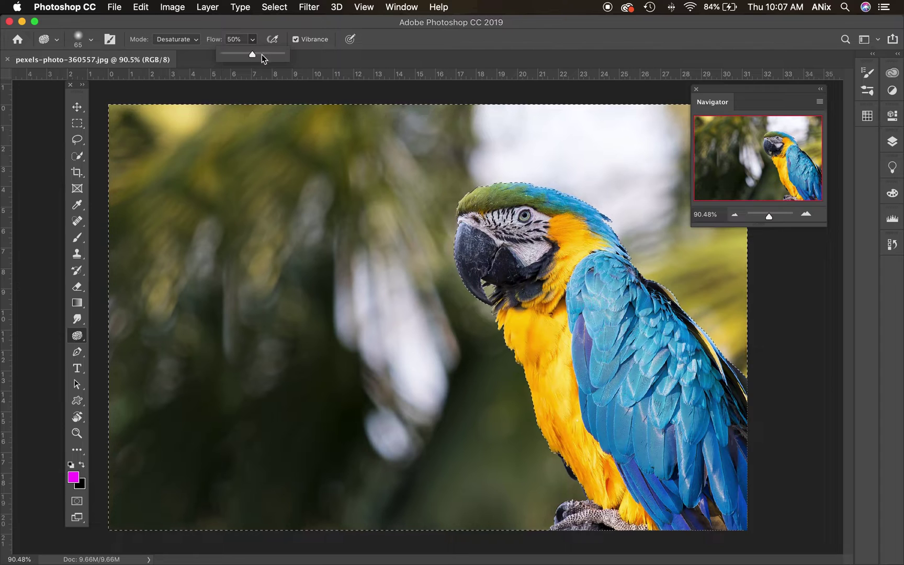
left_click(305, 154)
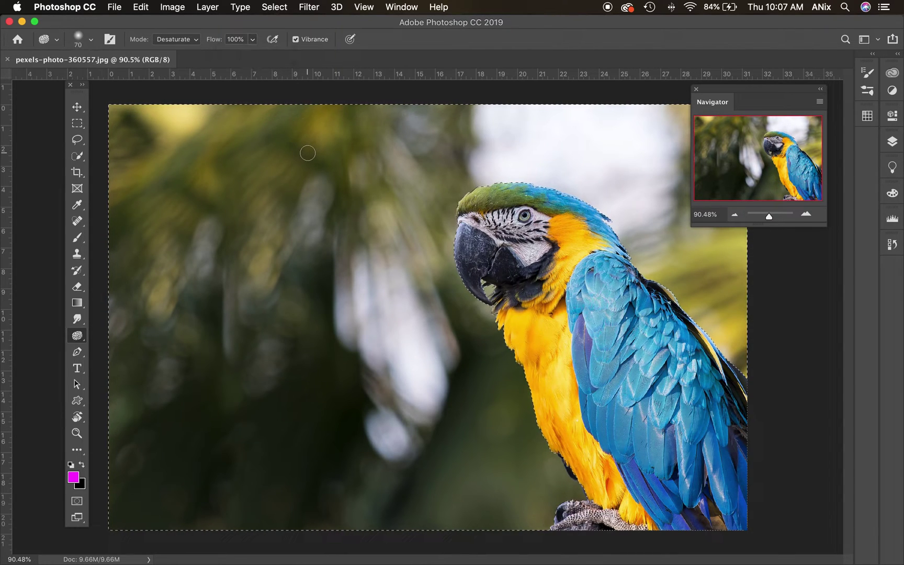
key("bracketright")
key("bracketright")
key("bracketright")
key("bracketright")
key("bracketright")
key("bracketright")
key("bracketright")
key("bracketright")
key("bracketright")
mouse_move(307, 153)
left_mouse_down()
mouse_move(321, 140)
mouse_move(317, 117)
mouse_move(287, 191)
mouse_move(254, 323)
mouse_move(303, 140)
mouse_move(276, 252)
mouse_move(285, 148)
mouse_move(268, 252)
mouse_move(307, 124)
mouse_move(313, 209)
mouse_move(320, 185)
mouse_move(323, 134)
mouse_move(313, 112)
mouse_move(319, 162)
left_mouse_up()
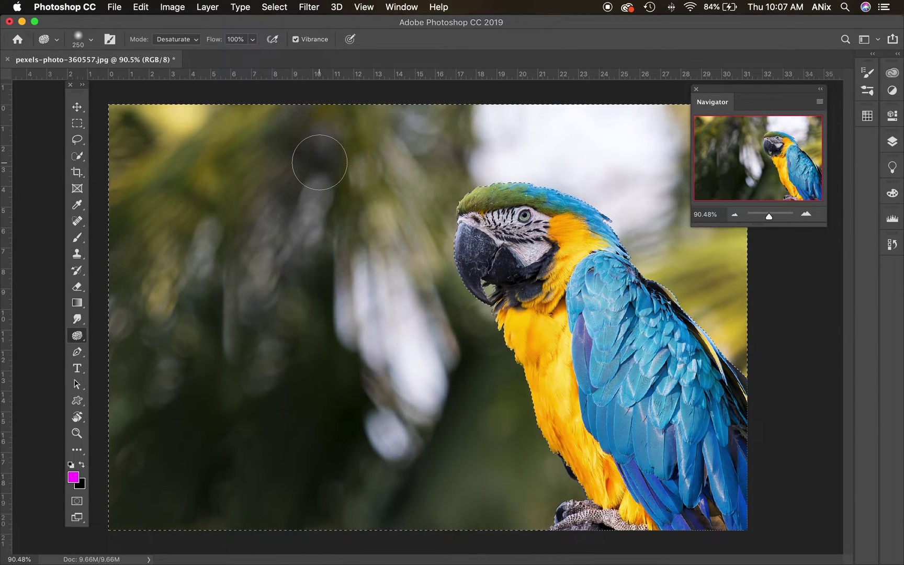
left_click_drag(319, 162, 246, 233)
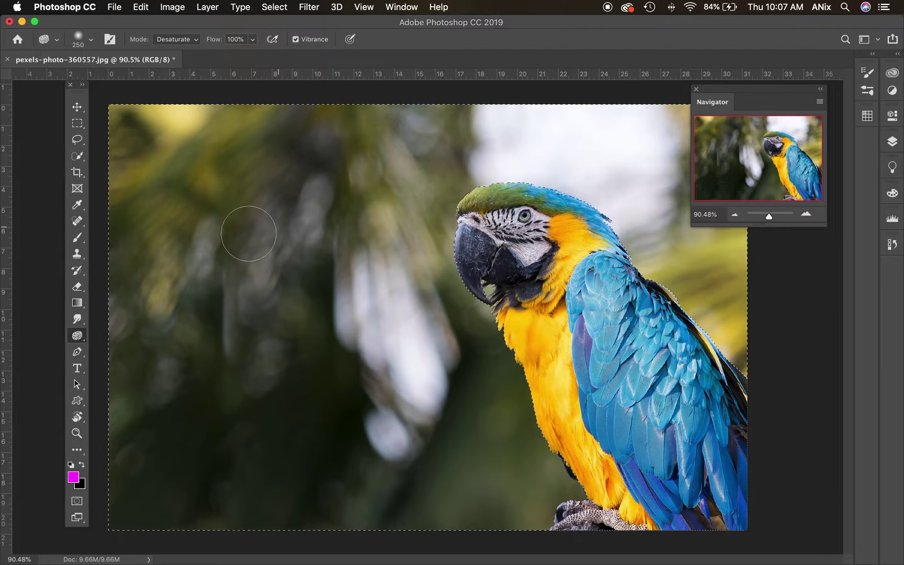
left_click(80, 242)
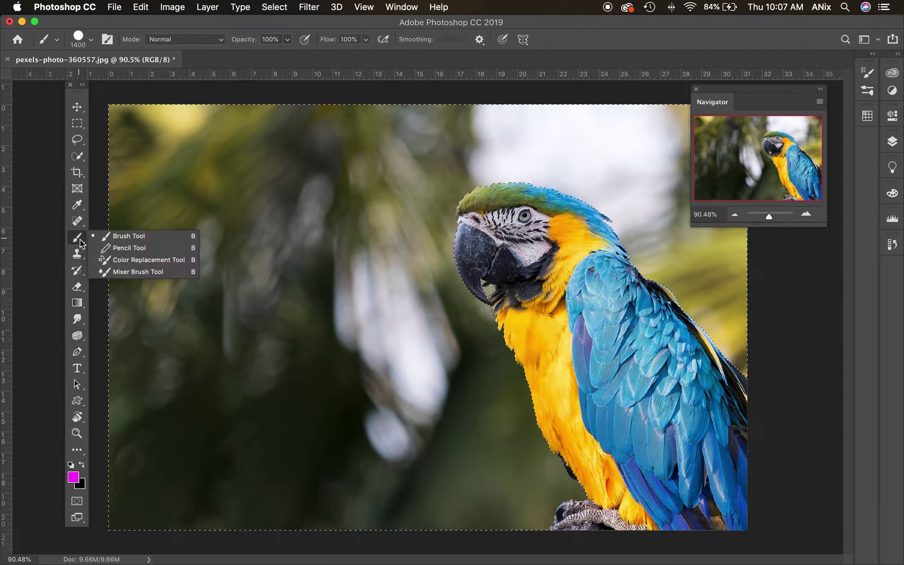
Step: Paint the background left of the parrot grey with the Color Replacement Tool using black
left_click(105, 260)
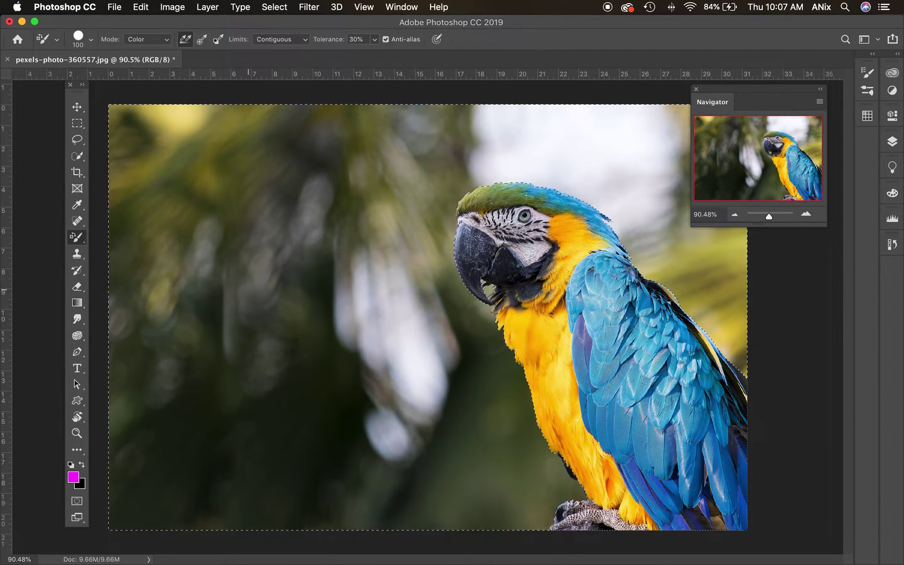
left_click(867, 116)
left_click(761, 130)
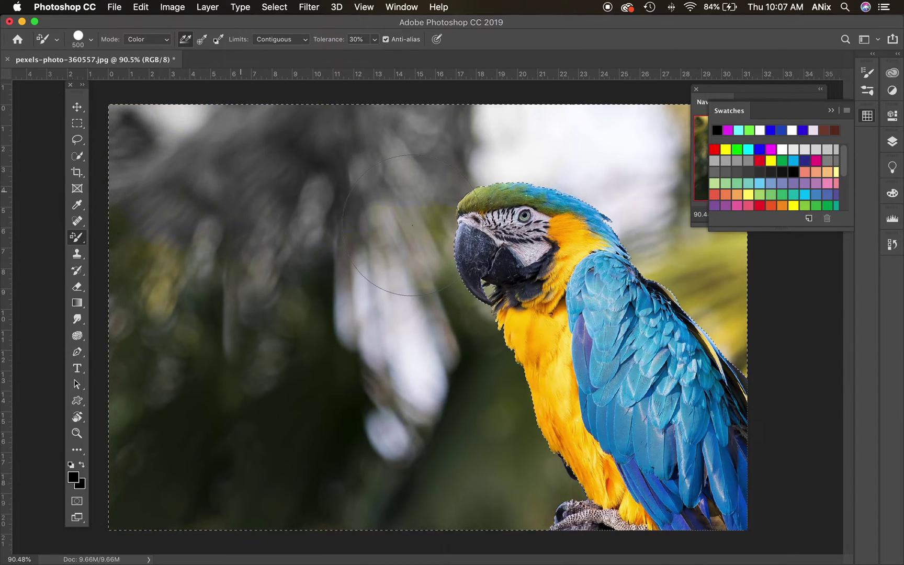
mouse_move(408, 293)
left_mouse_down()
mouse_move(254, 336)
mouse_move(450, 327)
mouse_move(484, 384)
mouse_move(454, 333)
mouse_move(455, 315)
left_mouse_up()
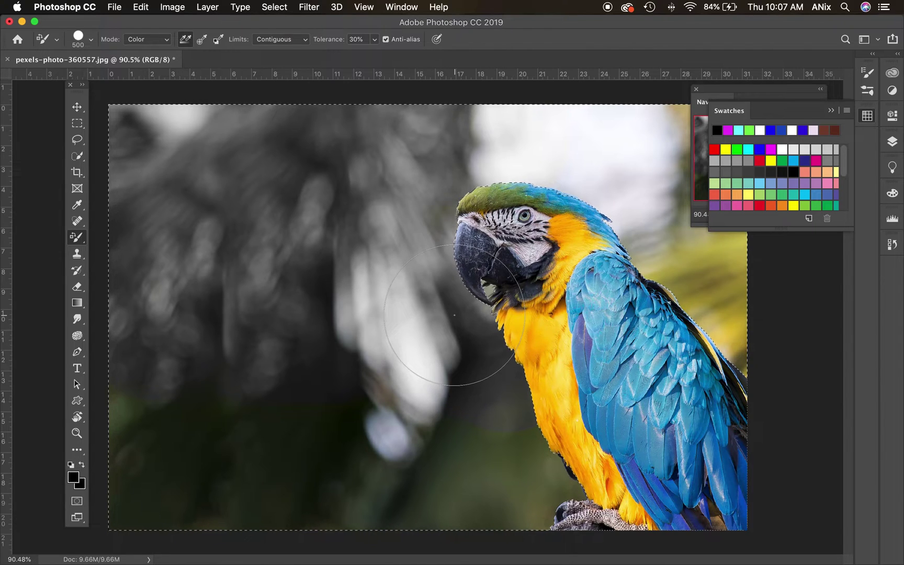
Step: Apply Black & White to the background with Reds at -44 and Greens at -82
left_click(172, 8)
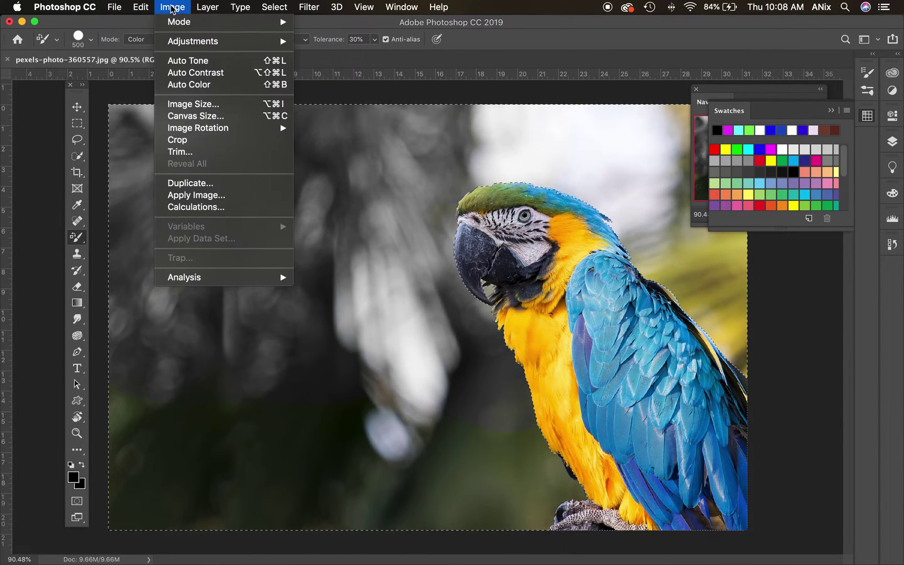
mouse_move(178, 45)
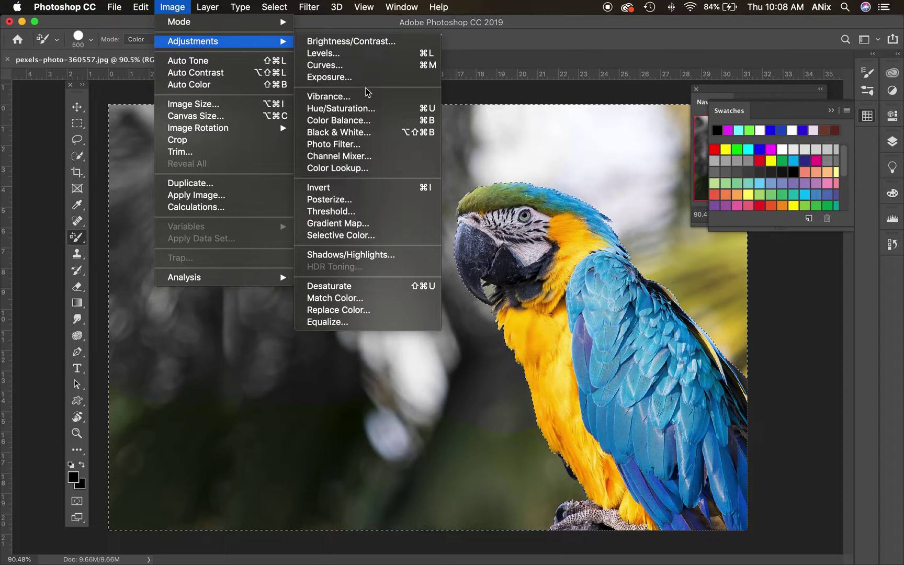
left_click(368, 132)
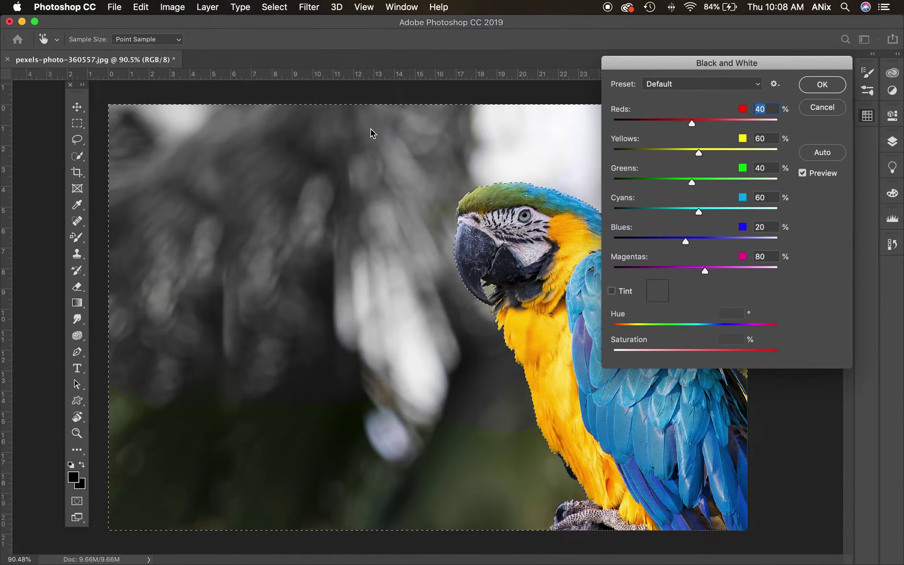
mouse_move(641, 67)
left_mouse_down()
mouse_move(674, 102)
mouse_move(612, 54)
mouse_move(611, 44)
mouse_move(640, 51)
left_mouse_up()
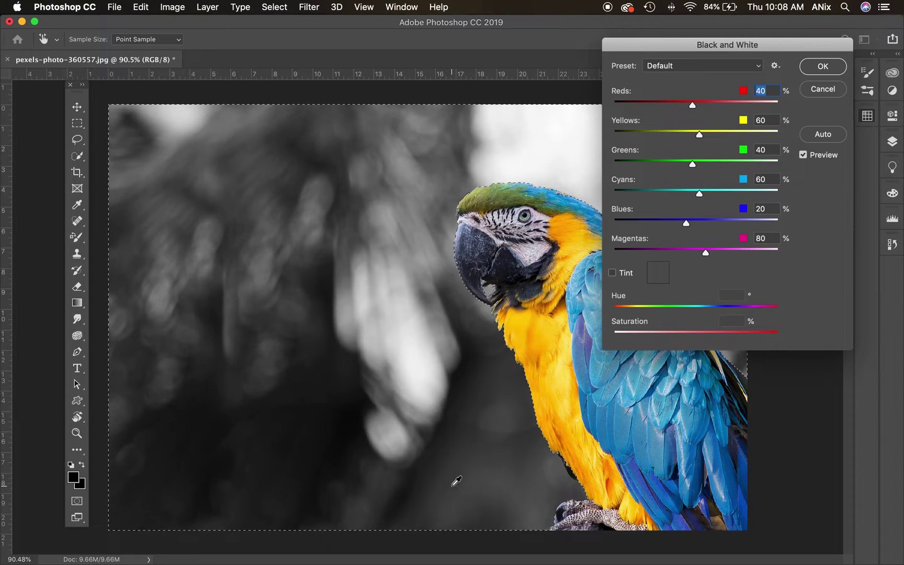
left_click_drag(693, 106, 664, 106)
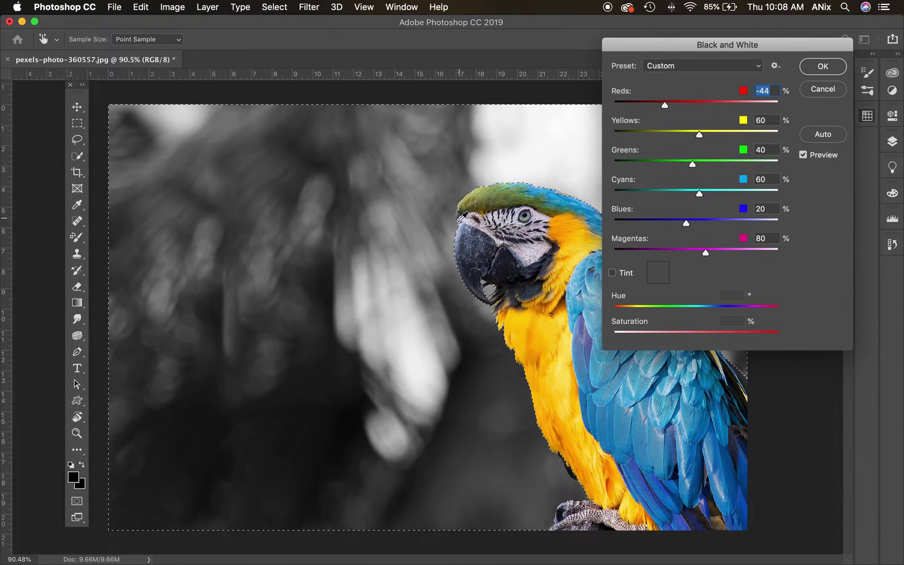
left_click_drag(693, 165, 653, 166)
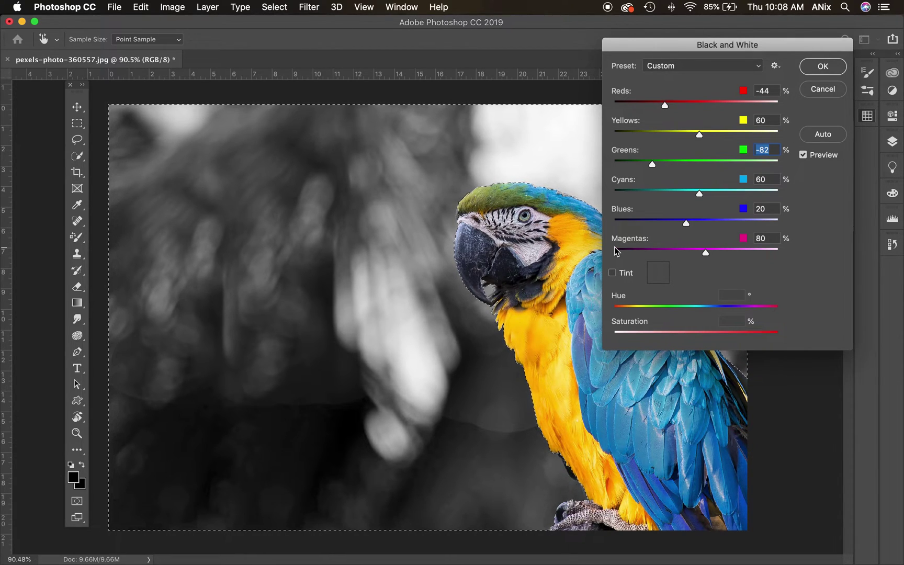
Step: Add a faint pink tint at hue 349 with low saturation and apply it
left_click(613, 273)
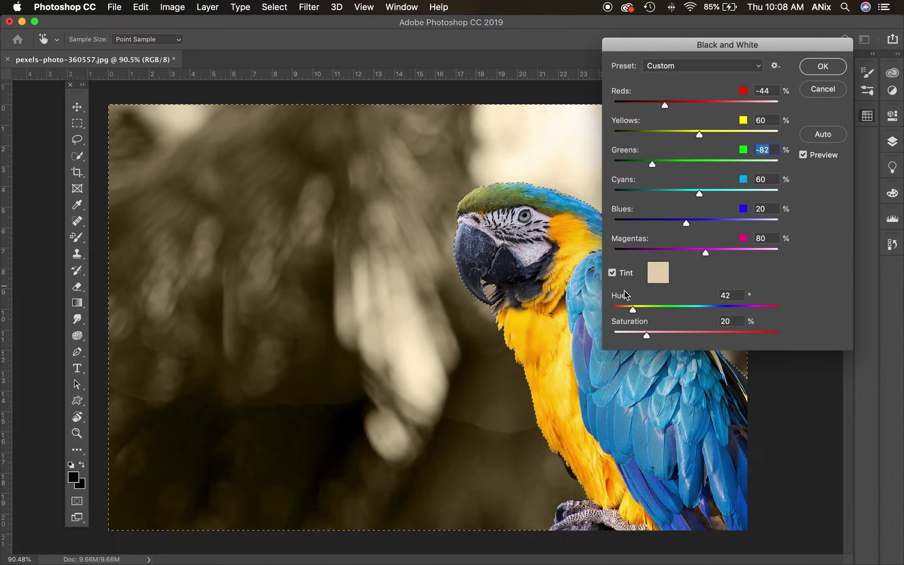
left_click_drag(634, 310, 772, 317)
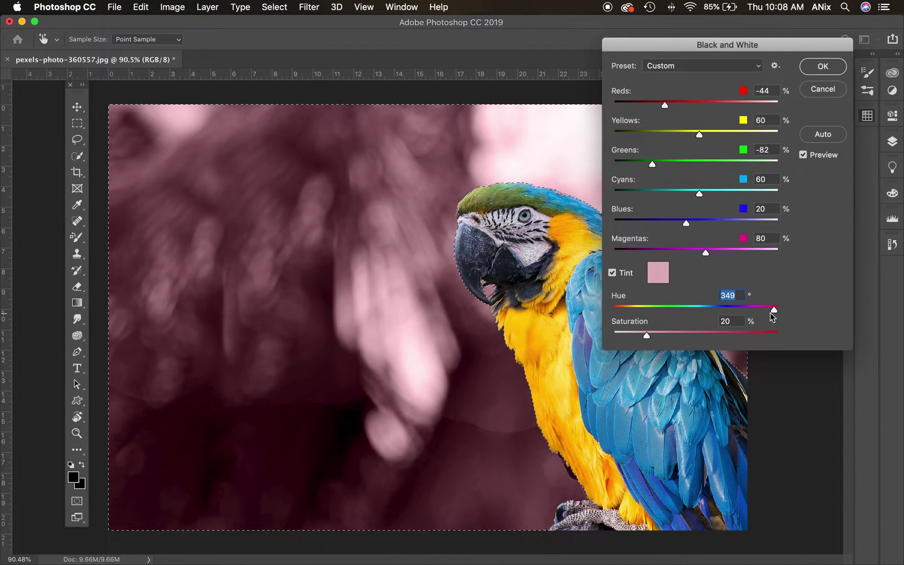
left_click_drag(647, 339, 627, 341)
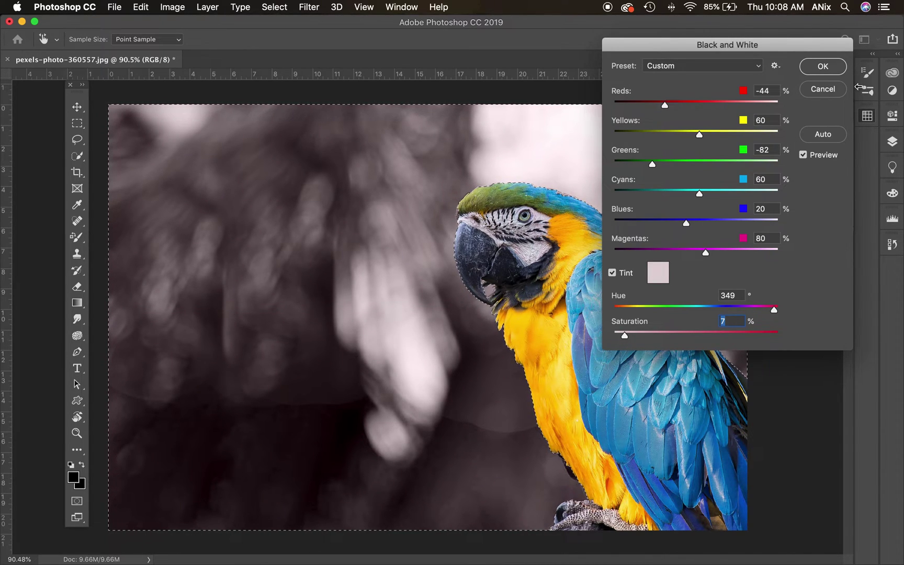
left_click(836, 67)
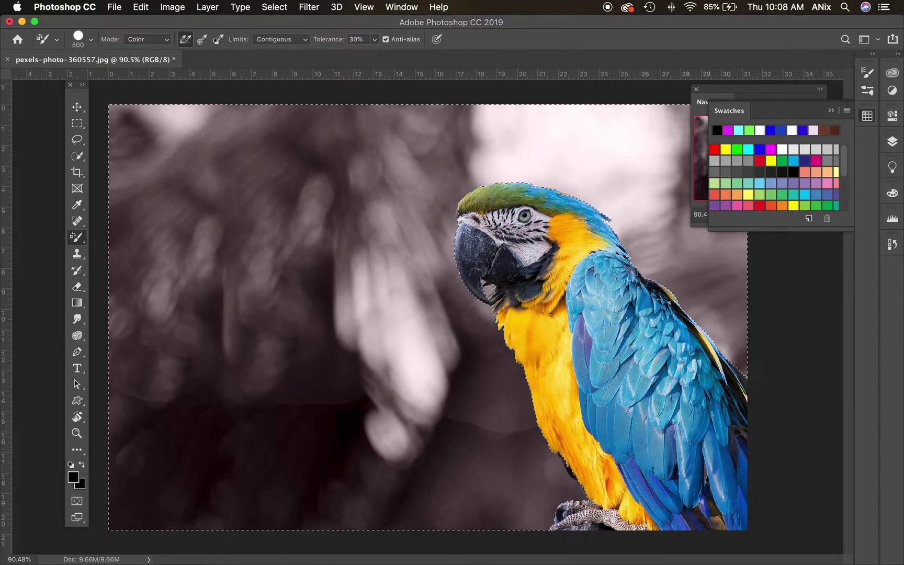
right_click(77, 238)
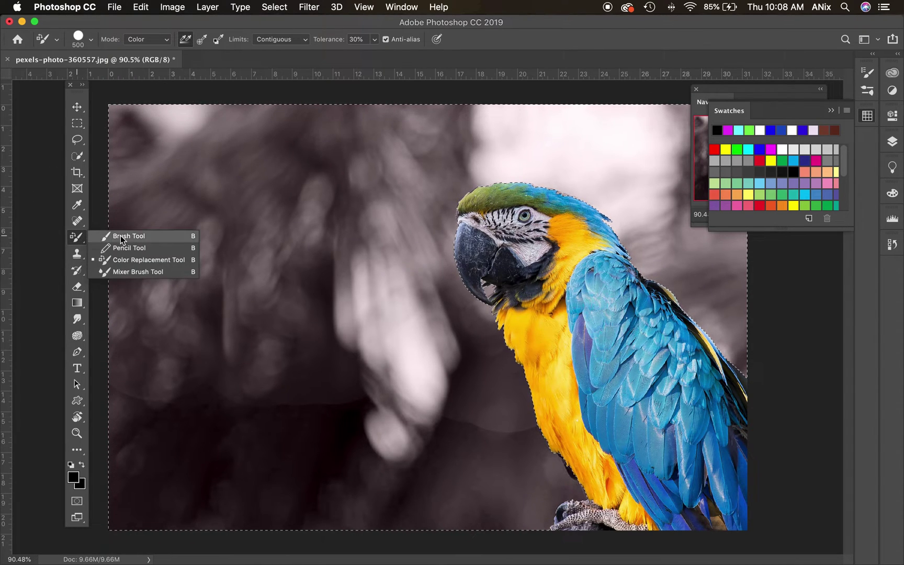
Step: Paint the background around the parrot black with a 400 px brush
left_click(129, 237)
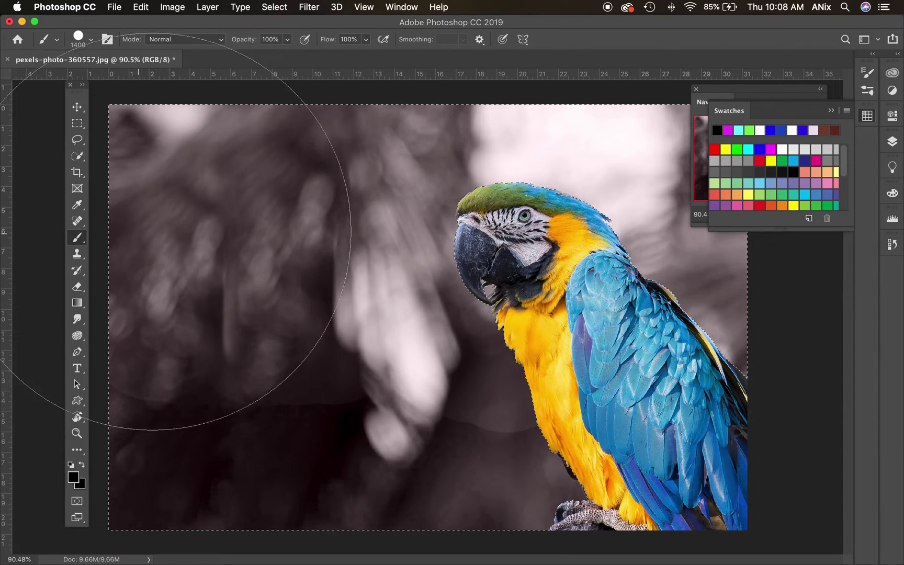
key("bracketleft")
key("bracketleft")
key("bracketleft")
key("bracketleft")
key("bracketleft")
key("bracketleft")
key("bracketleft")
key("bracketleft")
key("bracketleft")
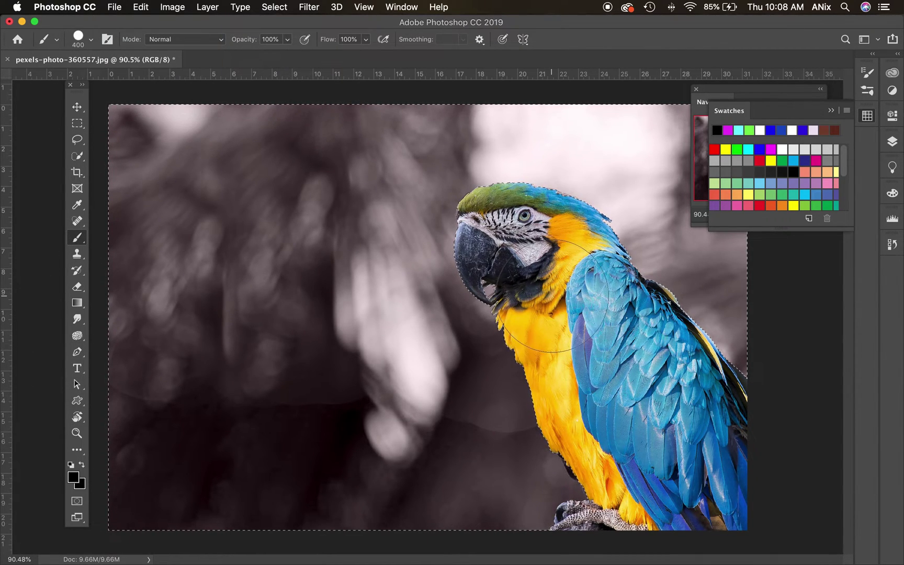
mouse_move(450, 291)
left_mouse_down()
mouse_move(435, 293)
mouse_move(167, 178)
mouse_move(622, 374)
mouse_move(170, 434)
mouse_move(523, 461)
mouse_move(246, 440)
mouse_move(179, 319)
mouse_move(283, 125)
mouse_move(459, 162)
mouse_move(795, 295)
mouse_move(745, 382)
left_mouse_up()
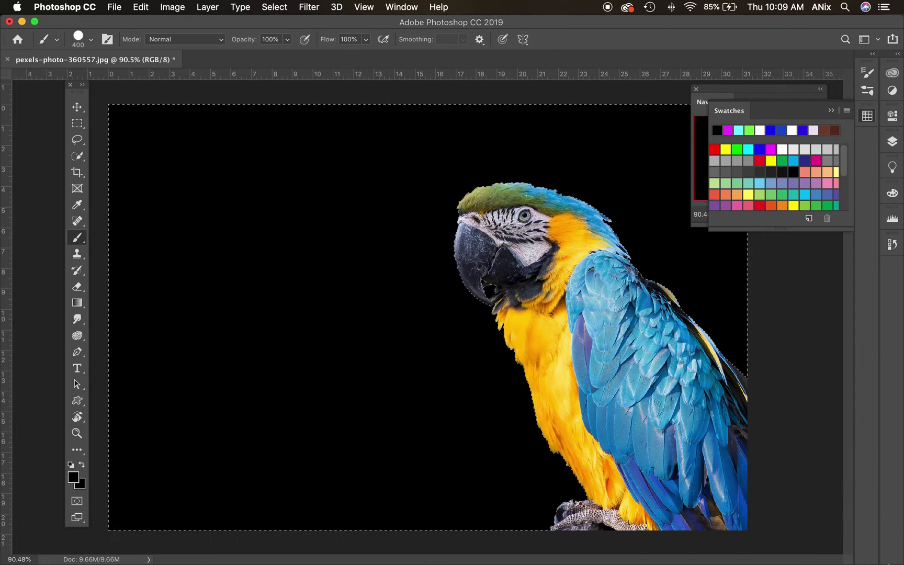
Step: Load the kaos set's 2027 splatter brush at 1400 px
mouse_move(445, 564)
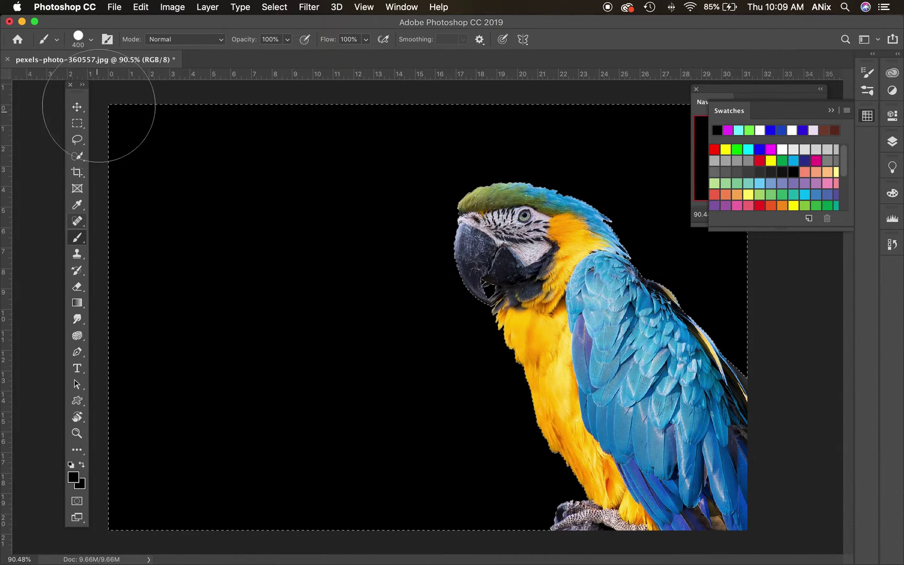
left_click(91, 40)
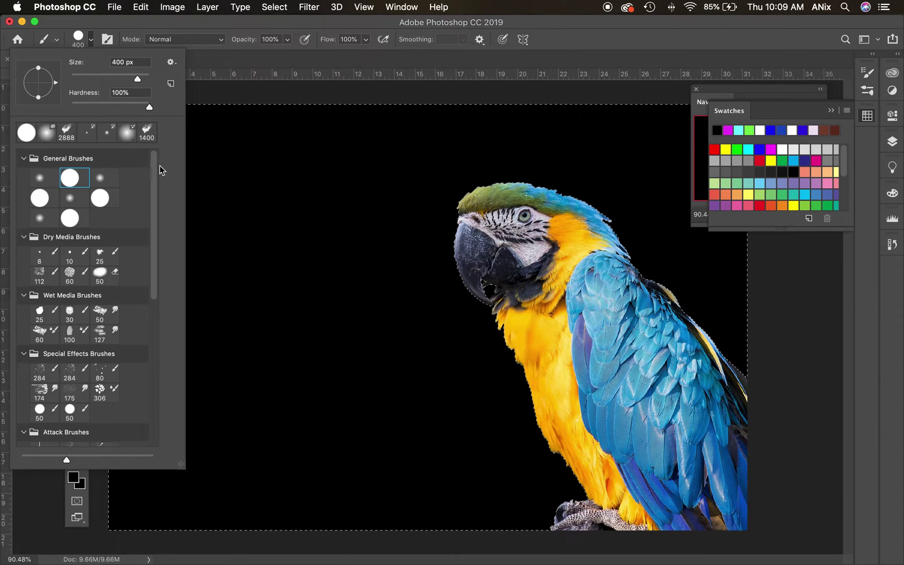
left_click_drag(156, 173, 147, 342)
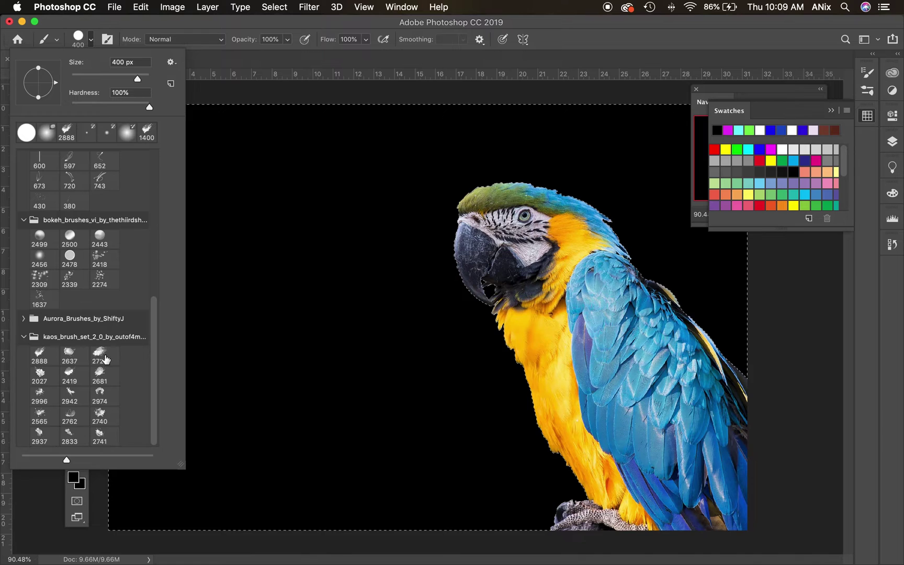
left_click(40, 373)
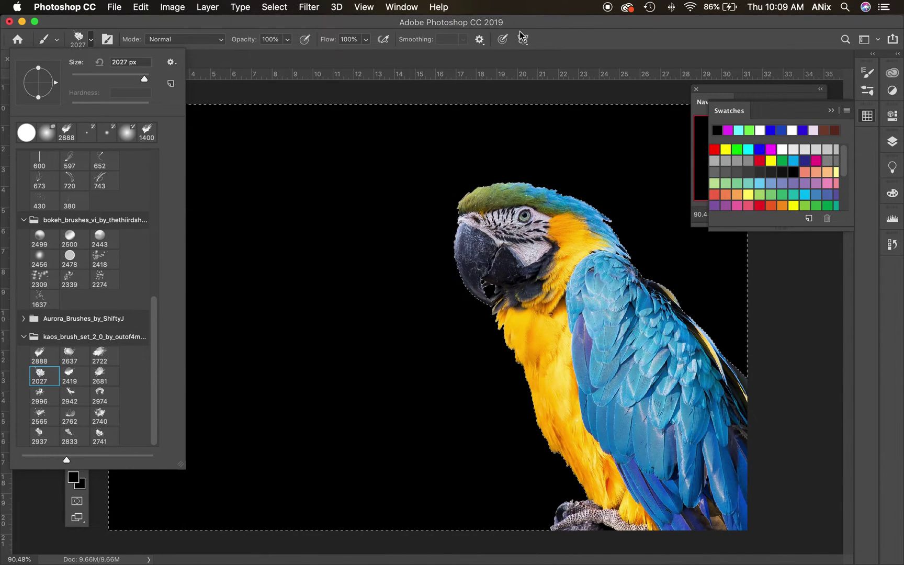
left_click(546, 42)
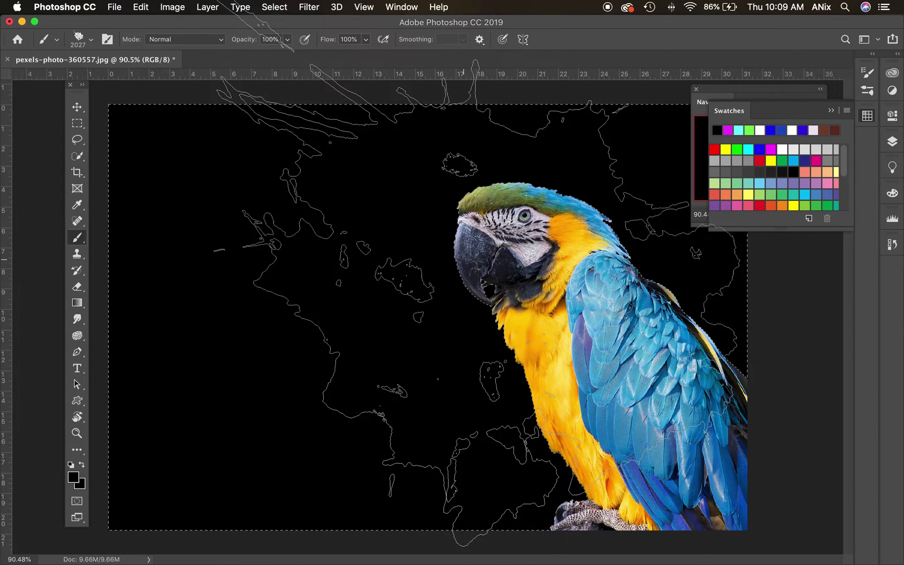
key("bracketleft")
key("bracketleft")
key("bracketleft")
key("bracketleft")
key("bracketleft")
key("bracketleft")
key("bracketleft")
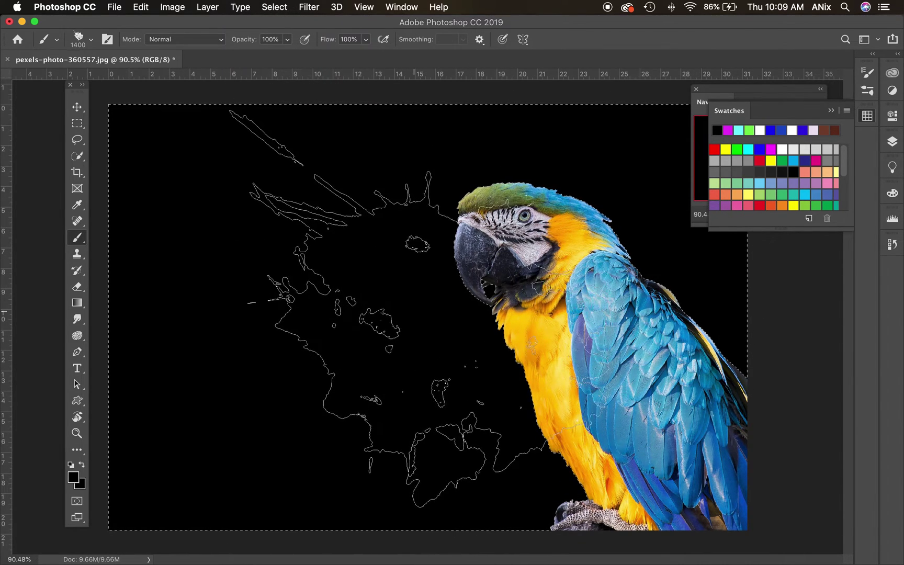
Step: Set the splatter brush to a 25° angle, 121% spacing and 2429 px size
left_click(107, 40)
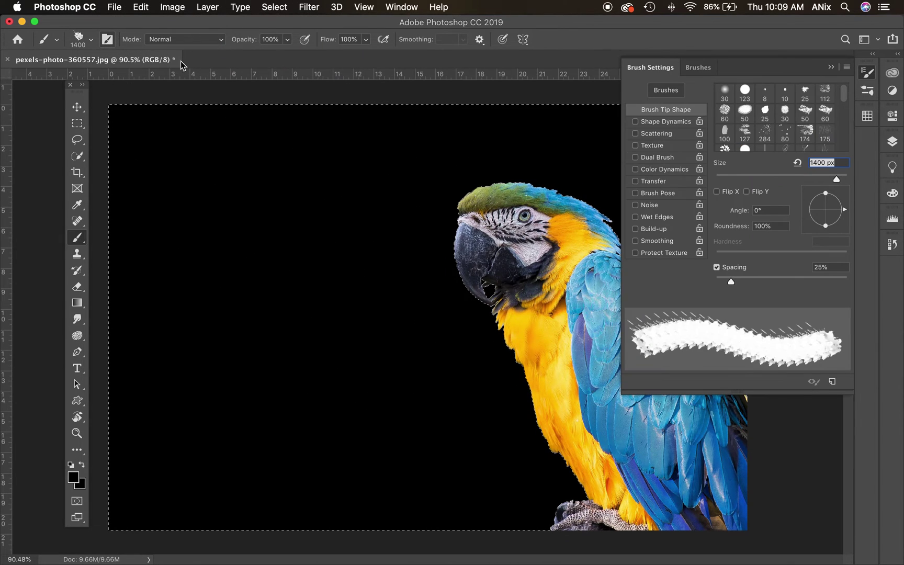
mouse_move(842, 219)
left_mouse_down()
mouse_move(837, 207)
mouse_move(808, 203)
left_mouse_up()
left_click_drag(730, 283, 788, 283)
mouse_move(809, 204)
left_mouse_down()
mouse_move(826, 194)
mouse_move(847, 210)
mouse_move(837, 203)
left_mouse_up()
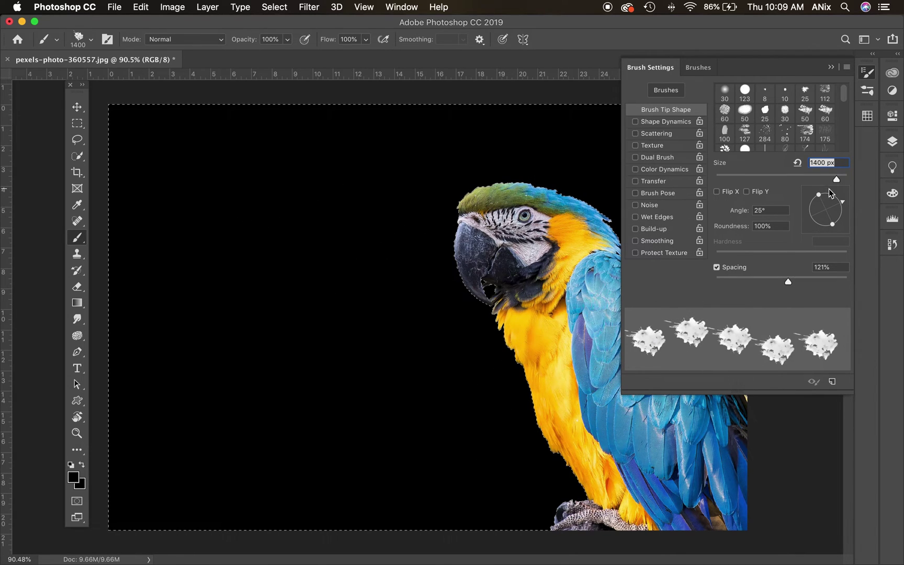
left_click_drag(837, 179, 840, 179)
left_click(831, 67)
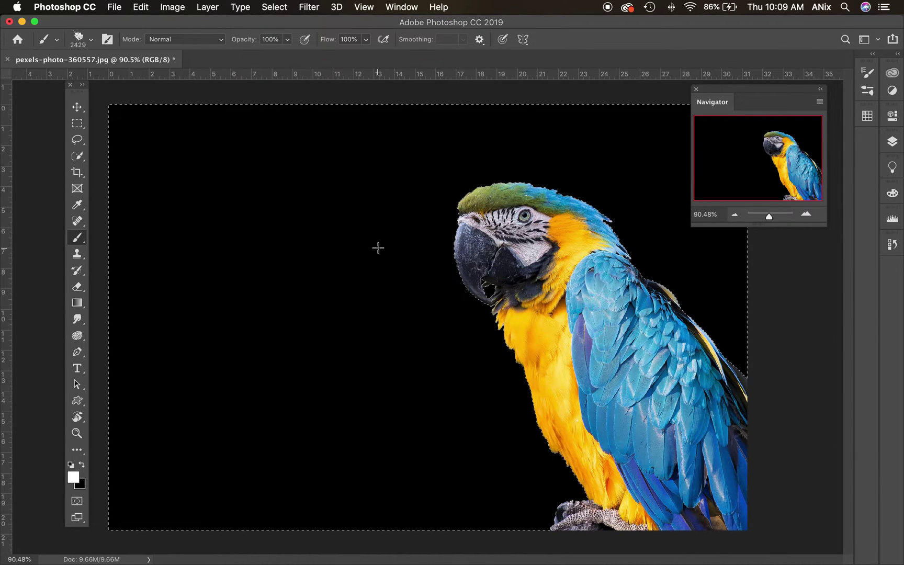
key("Tab")
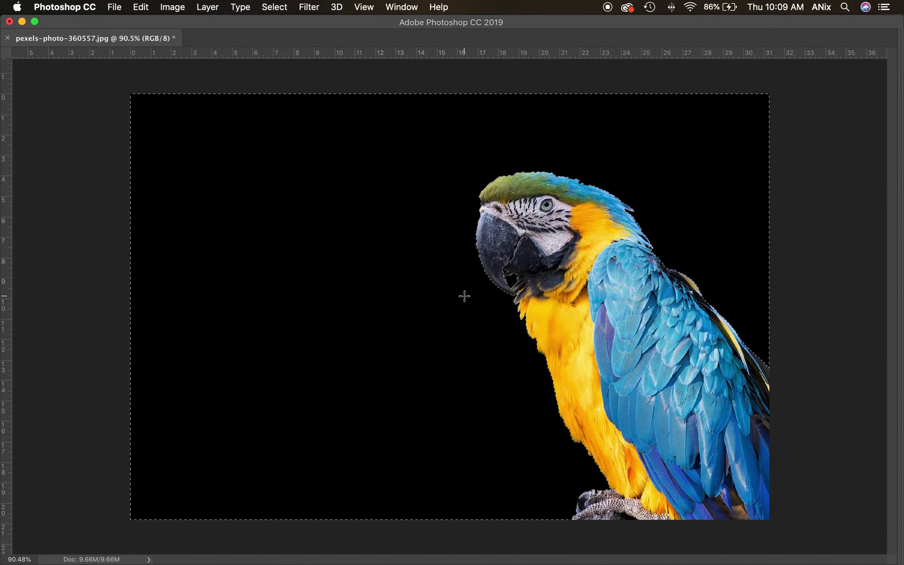
left_click(411, 260)
left_click(56, 120)
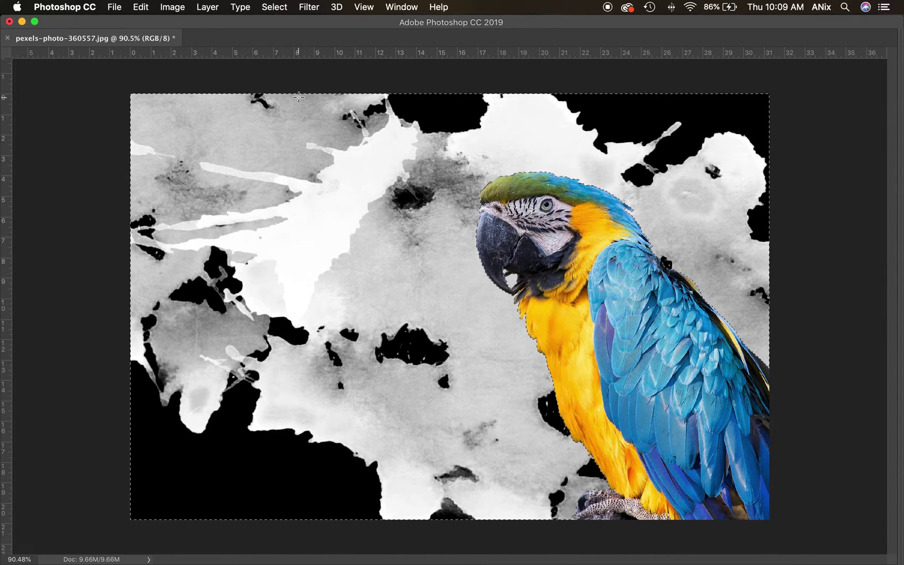
key("Tab")
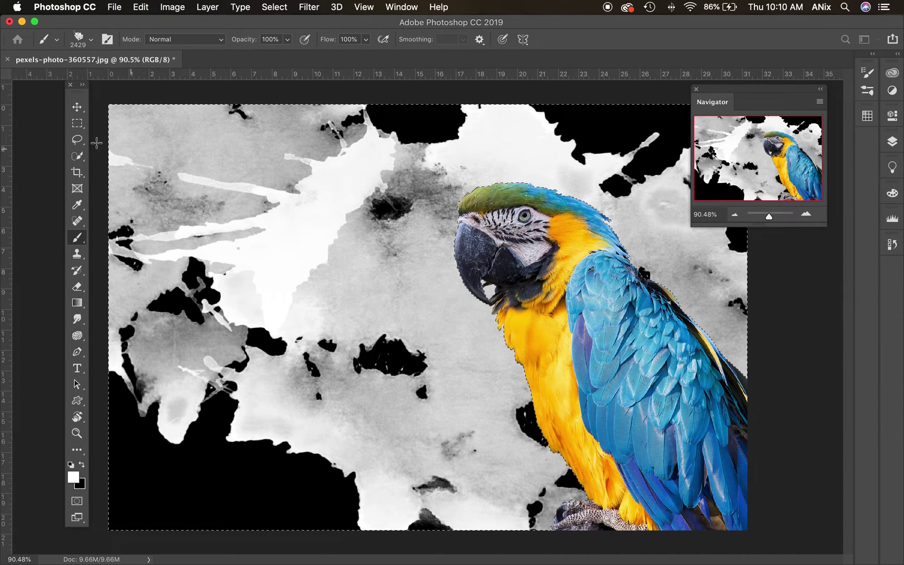
left_click(77, 107)
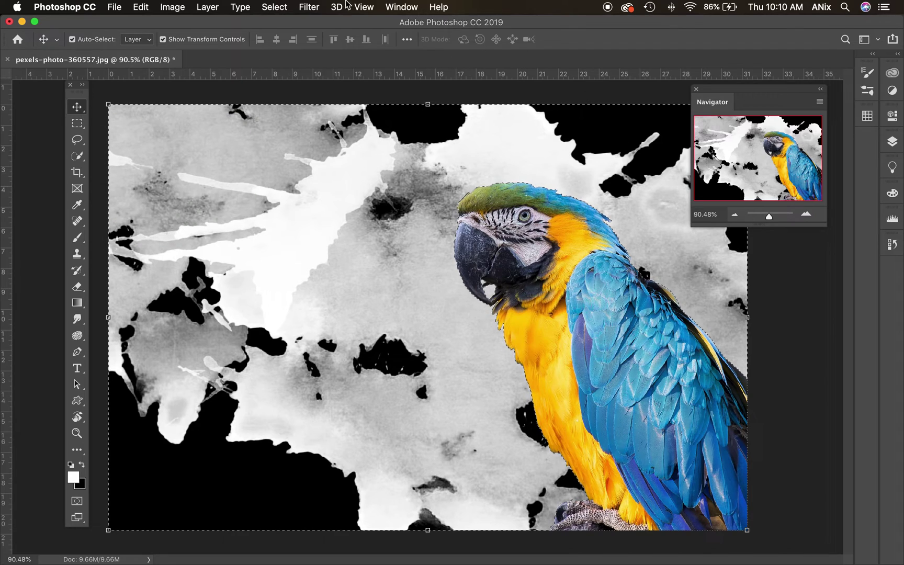
Step: Apply the Filter Gallery Cutout filter with Levels 4, Edge Simplicity 7 and Edge Fidelity 2
left_click(318, 8)
left_click(329, 60)
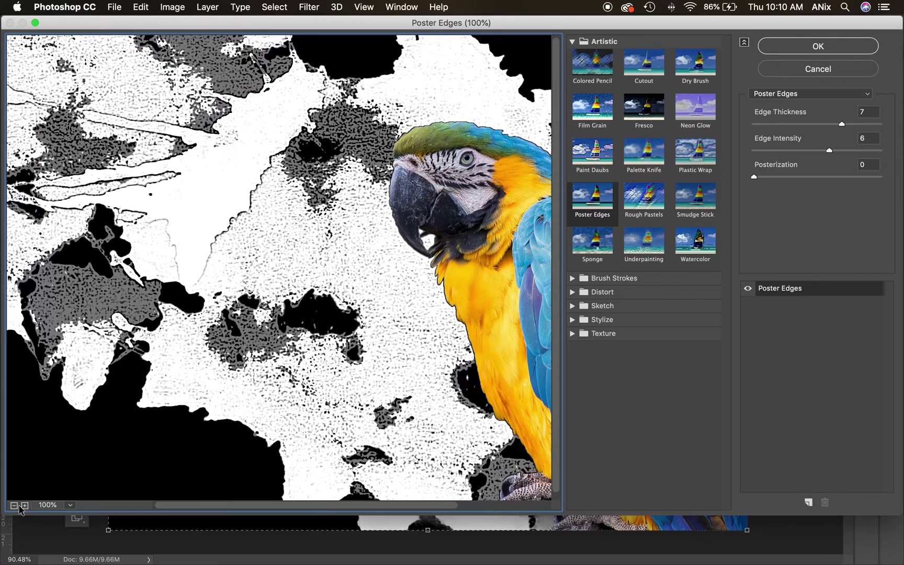
left_click(14, 505)
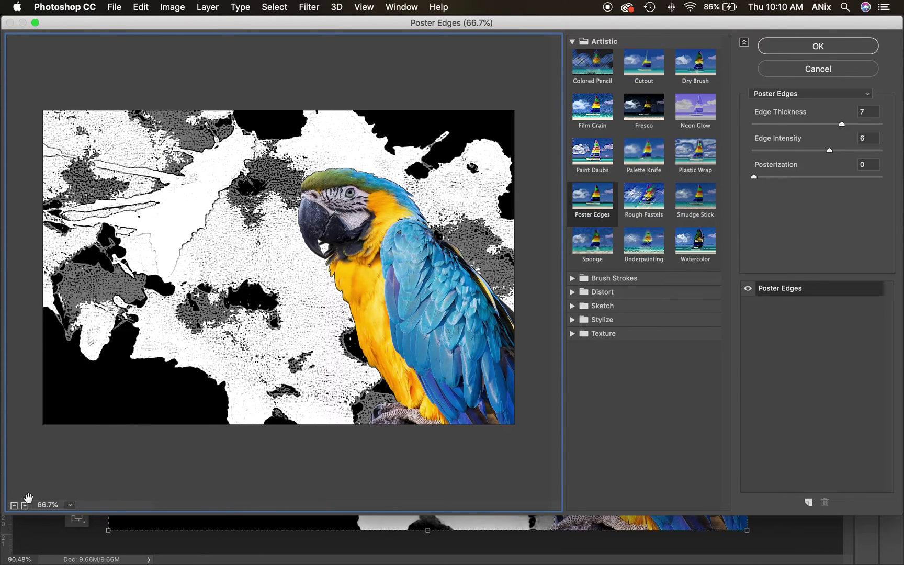
left_click(654, 78)
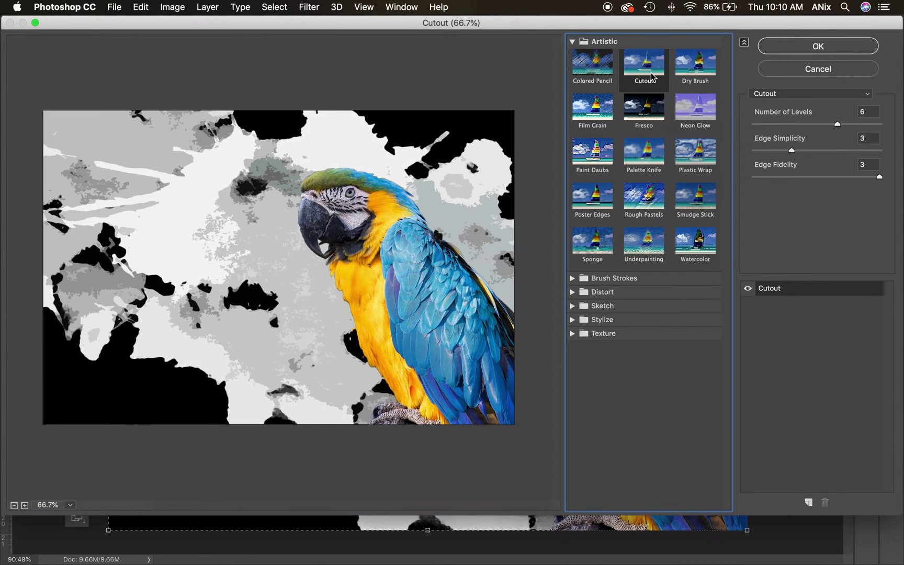
left_click_drag(837, 124, 779, 151)
left_click_drag(880, 176, 783, 176)
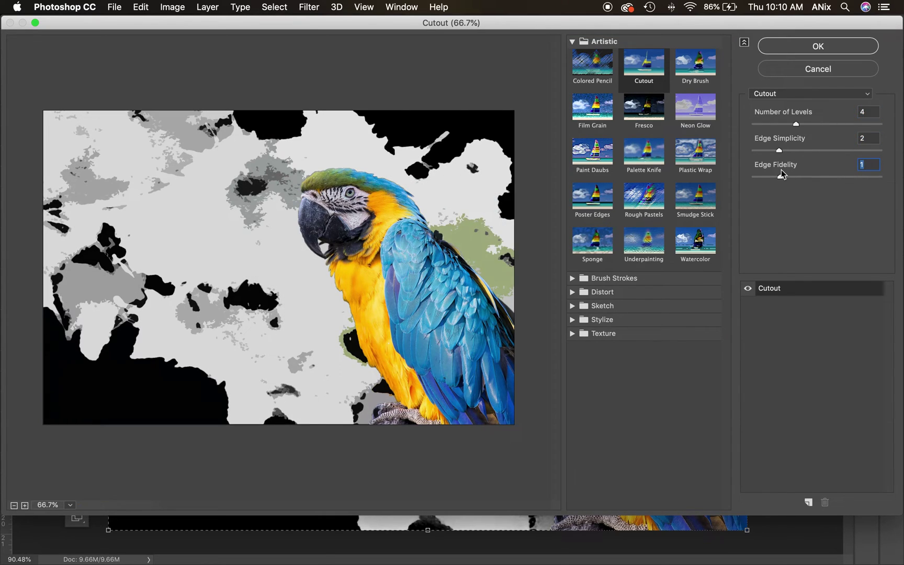
left_click(605, 237)
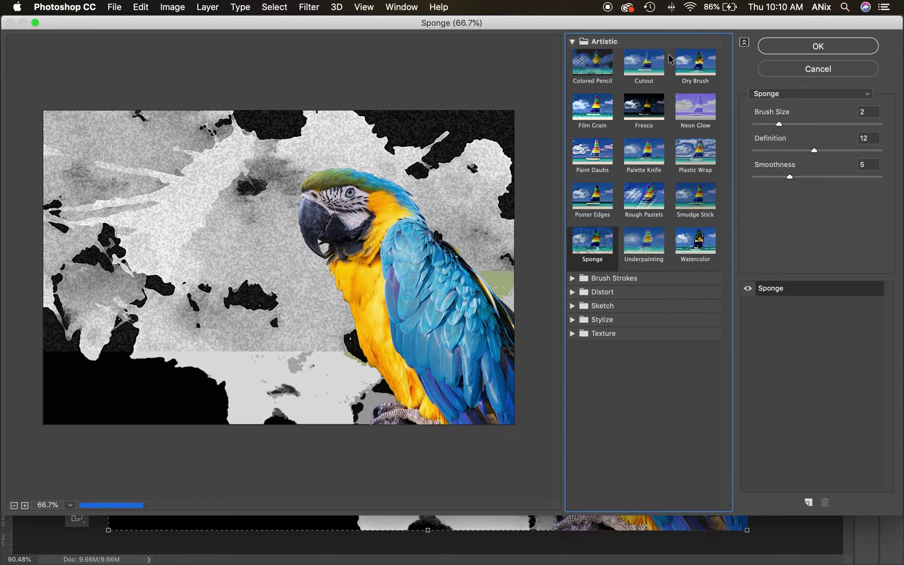
left_click(662, 73)
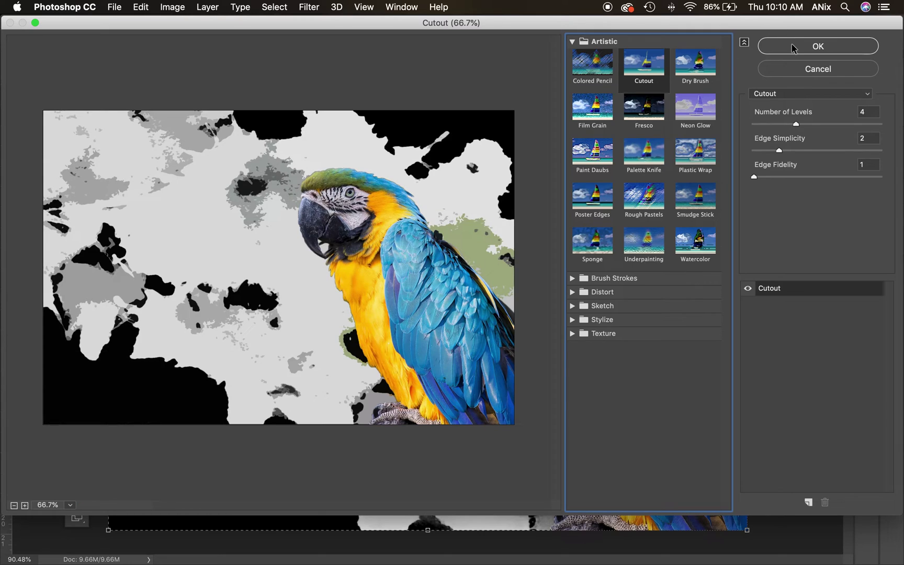
left_click_drag(754, 178, 840, 150)
left_click(819, 46)
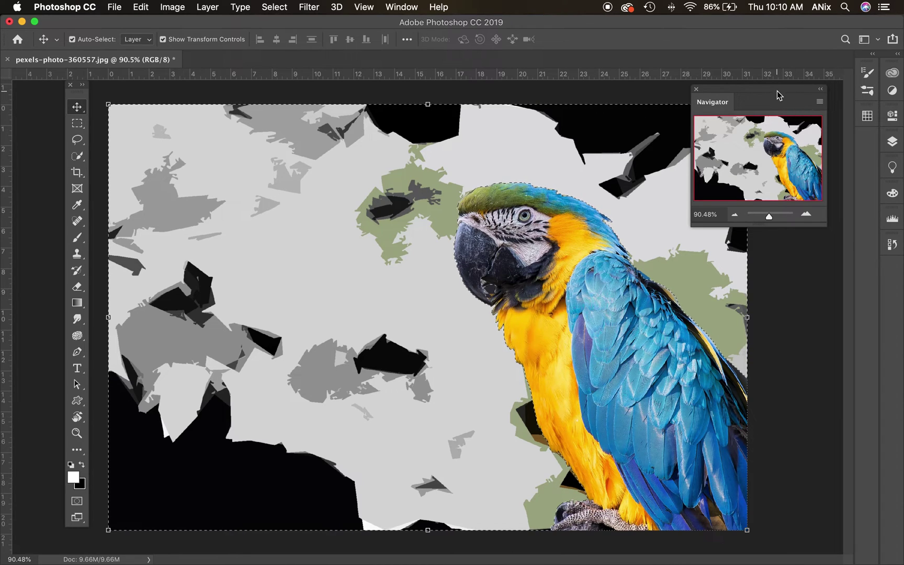
left_click(77, 237)
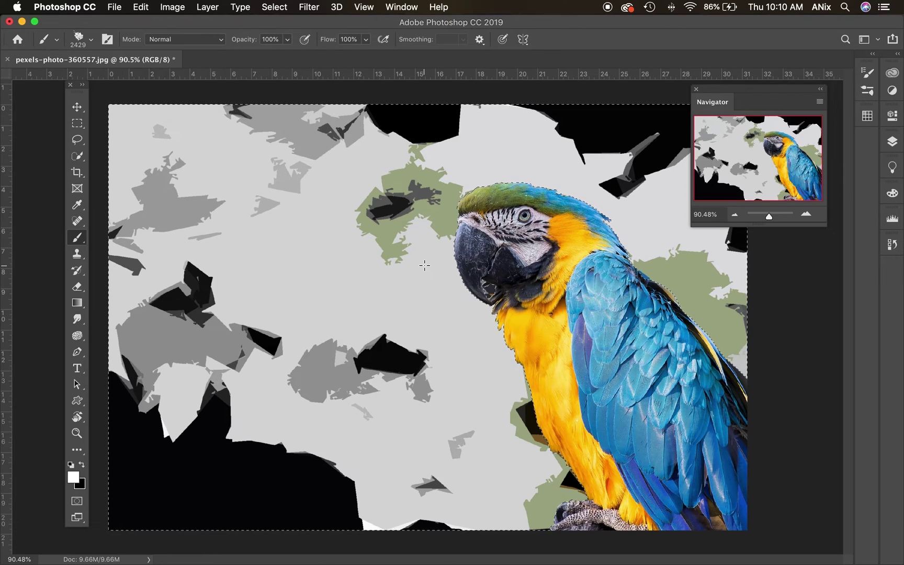
Step: Invert the selection to isolate the parrot and shift its Hue to -39
left_click(276, 7)
left_click(282, 58)
left_click(179, 8)
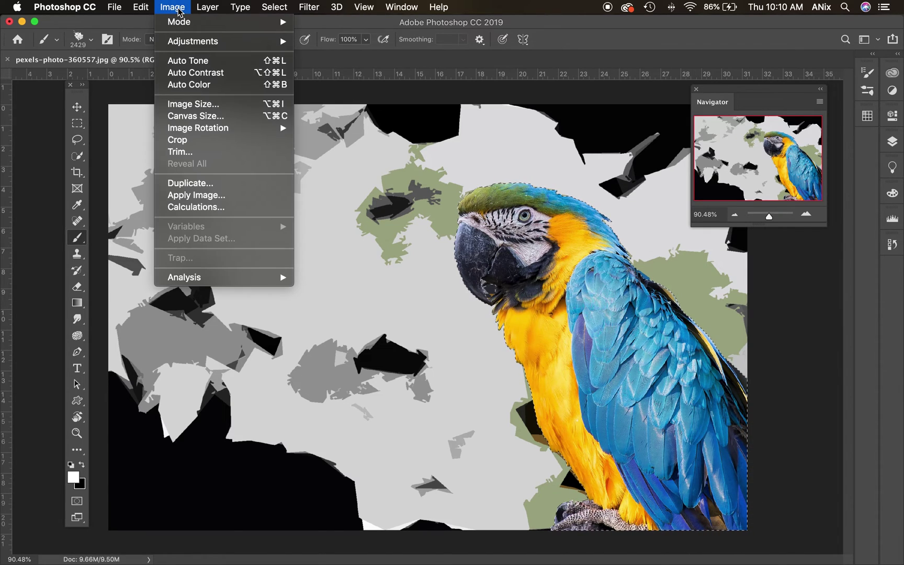
mouse_move(188, 46)
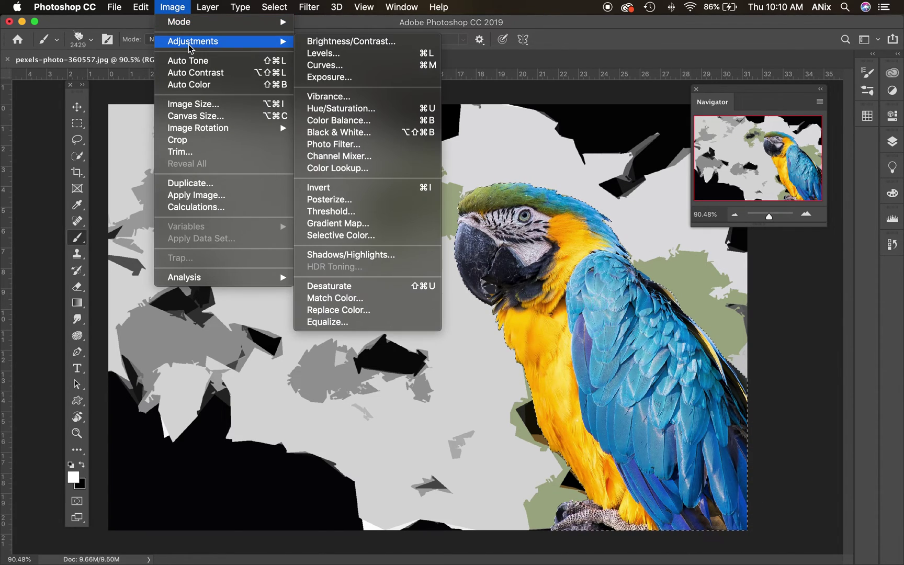
left_click(333, 109)
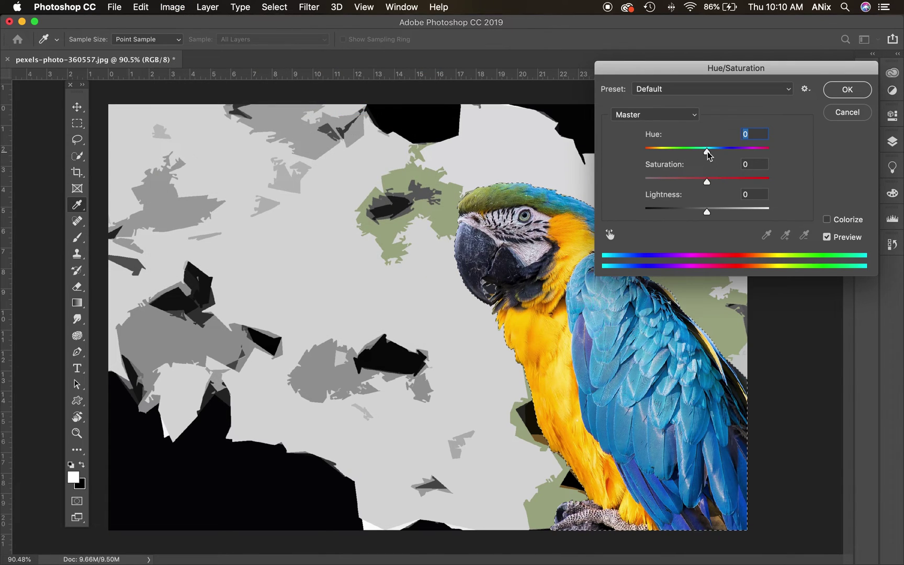
left_click_drag(706, 151, 681, 168)
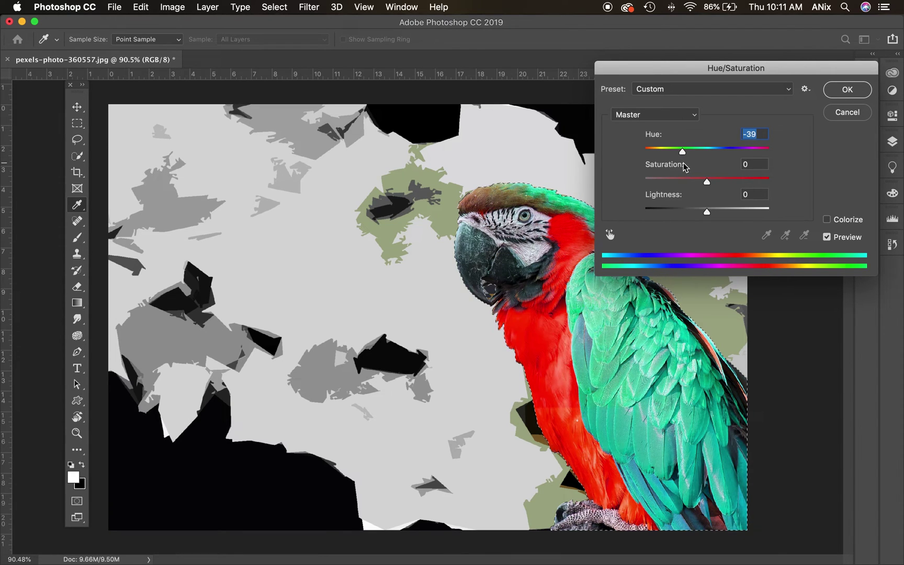
left_click(841, 95)
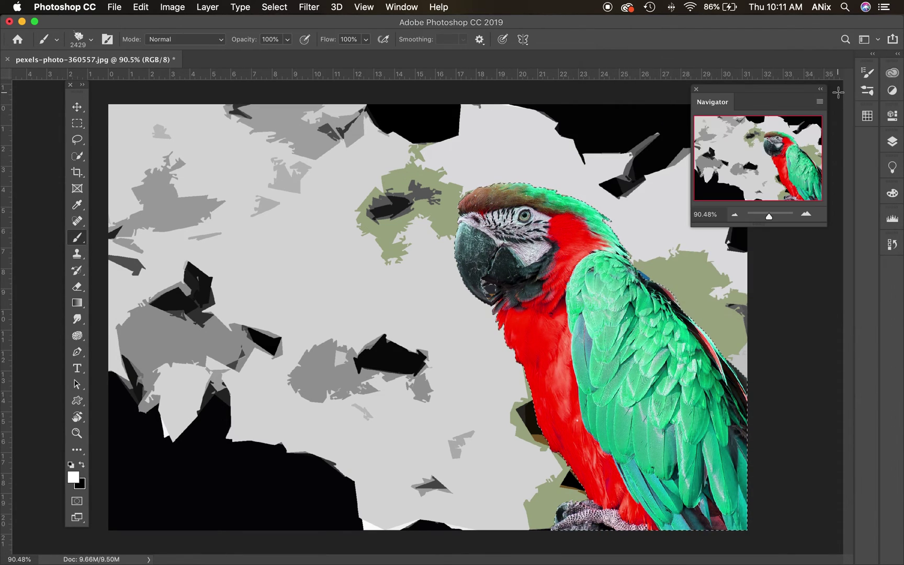
left_click(274, 7)
Step: Invert the selection again and sample red from the macaw's chest with the Eyedropper
left_click(289, 58)
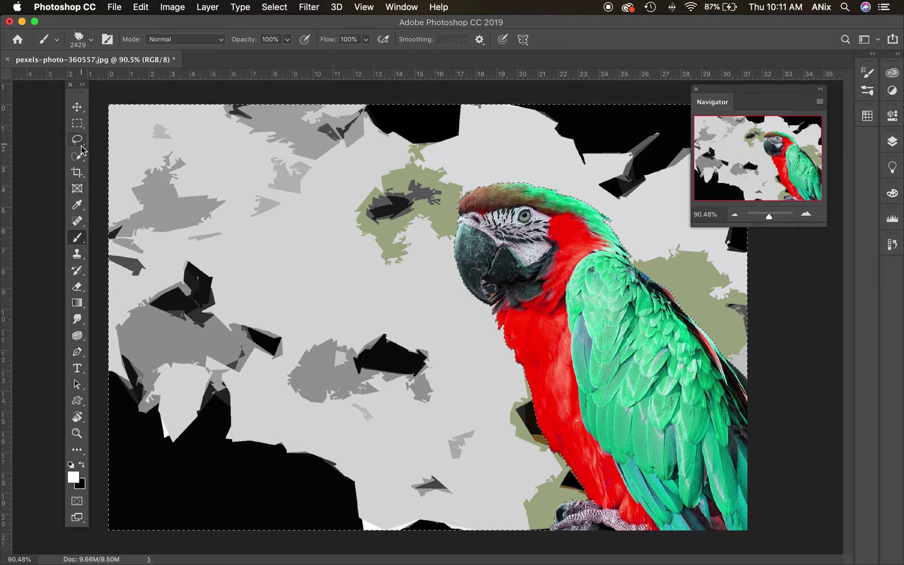
left_click(77, 204)
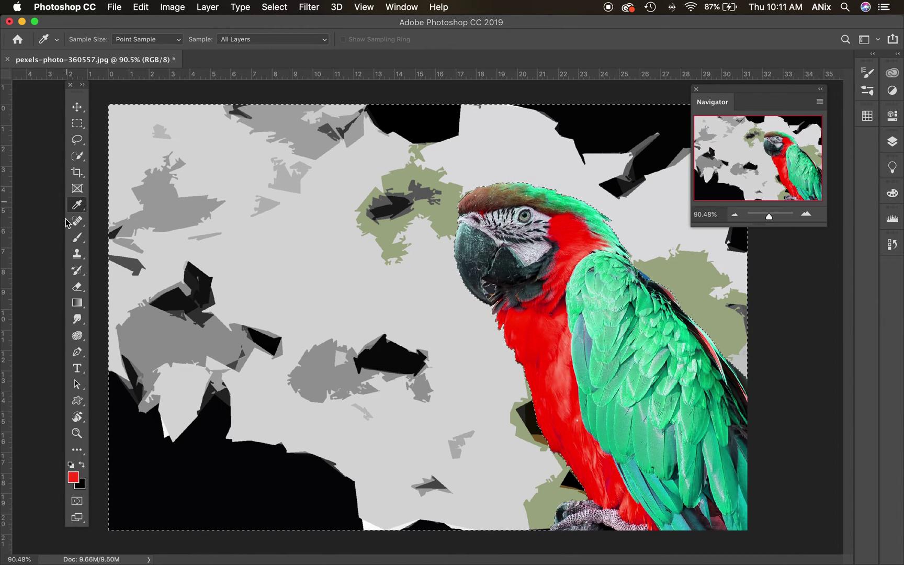
left_click(77, 238)
Step: Load the kaos splatter brush preset 2942 and set its size to 153 px
left_click(93, 39)
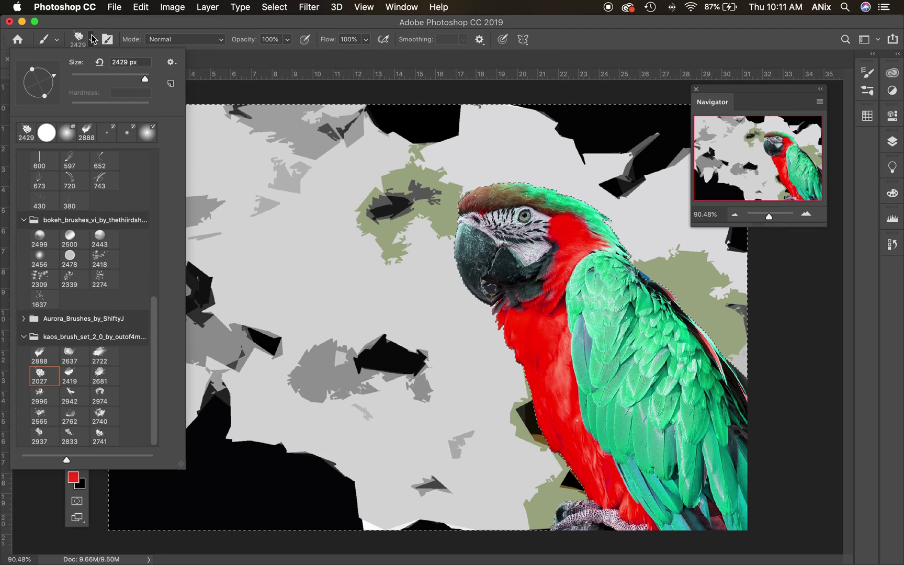
left_click(70, 395)
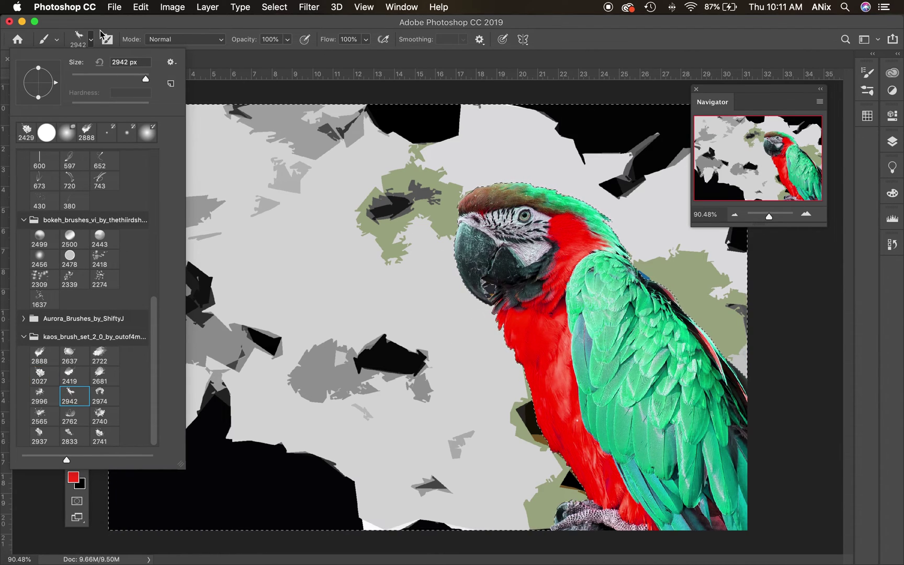
left_click_drag(126, 79, 120, 79)
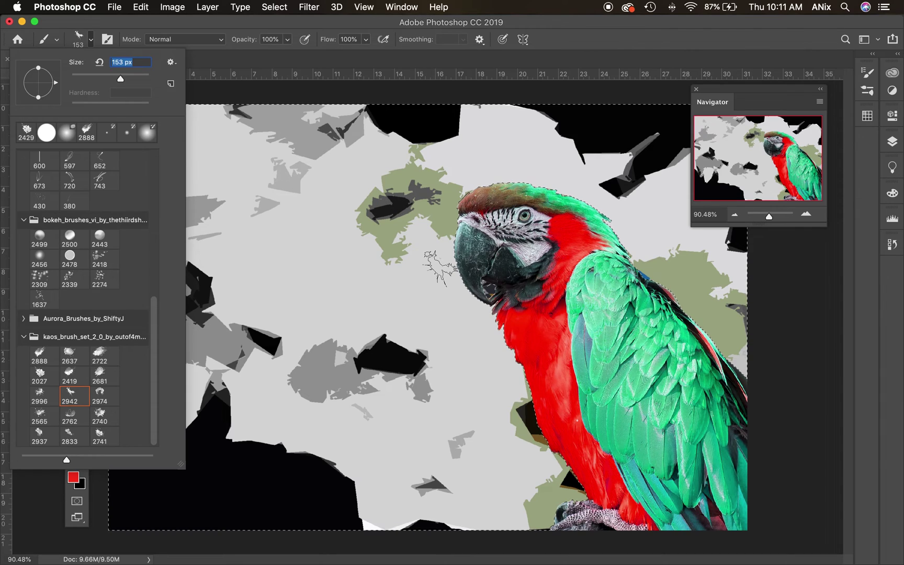
type("1")
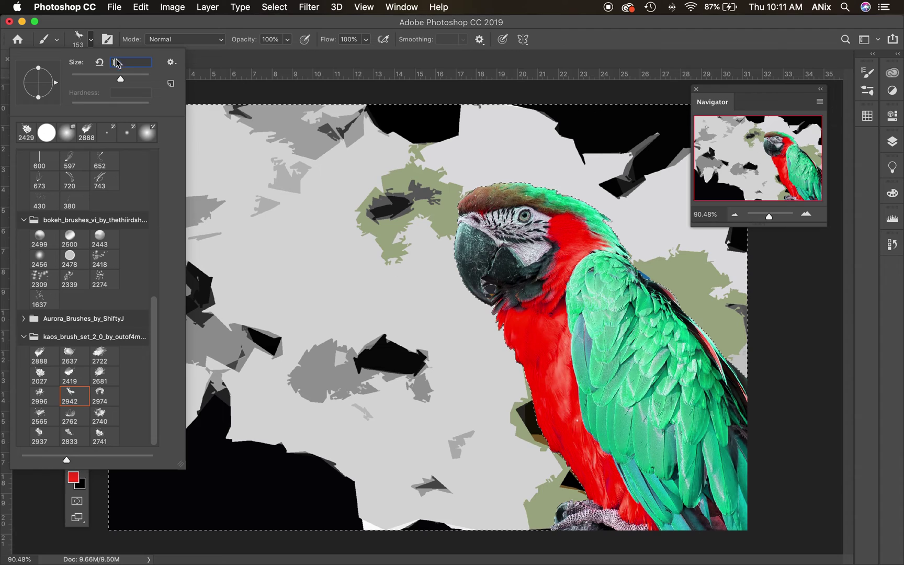
double_click(111, 62)
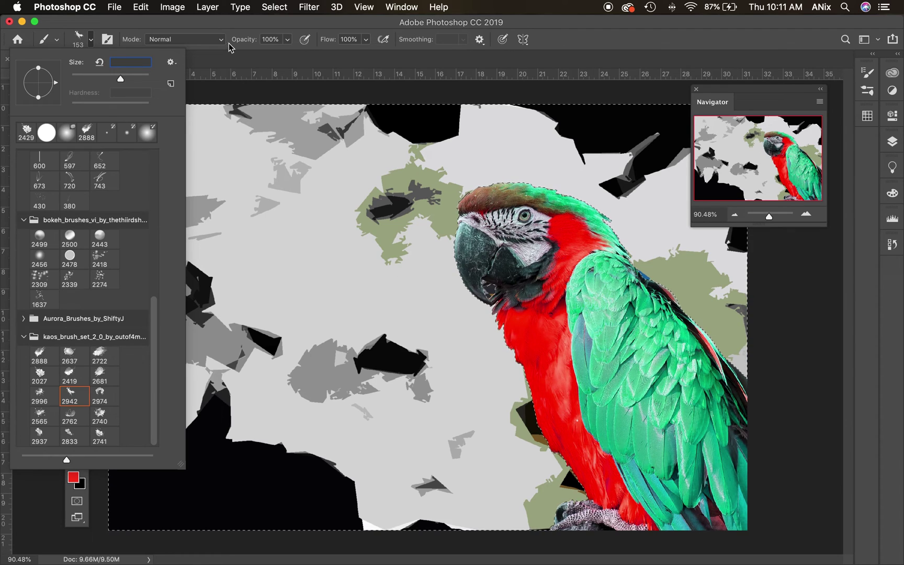
key("Return")
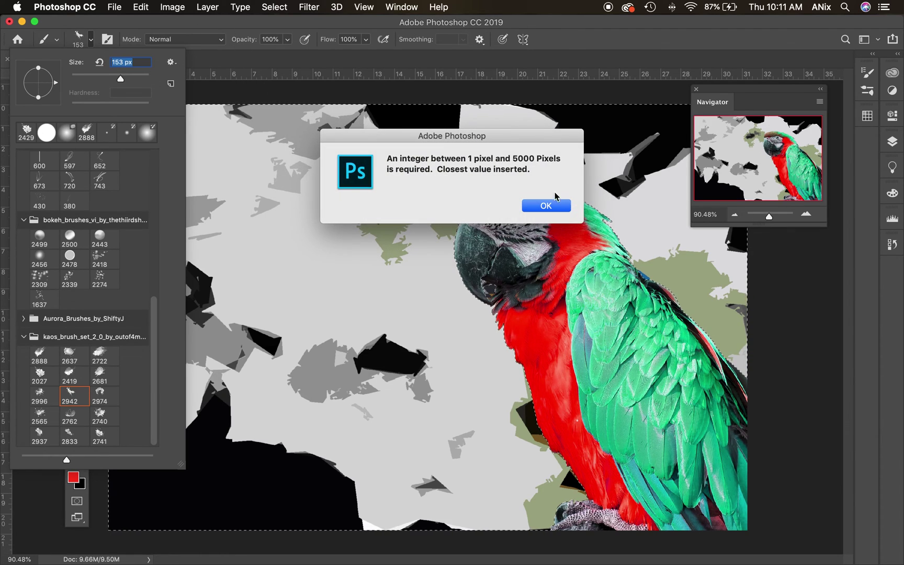
key("Return")
key("Return")
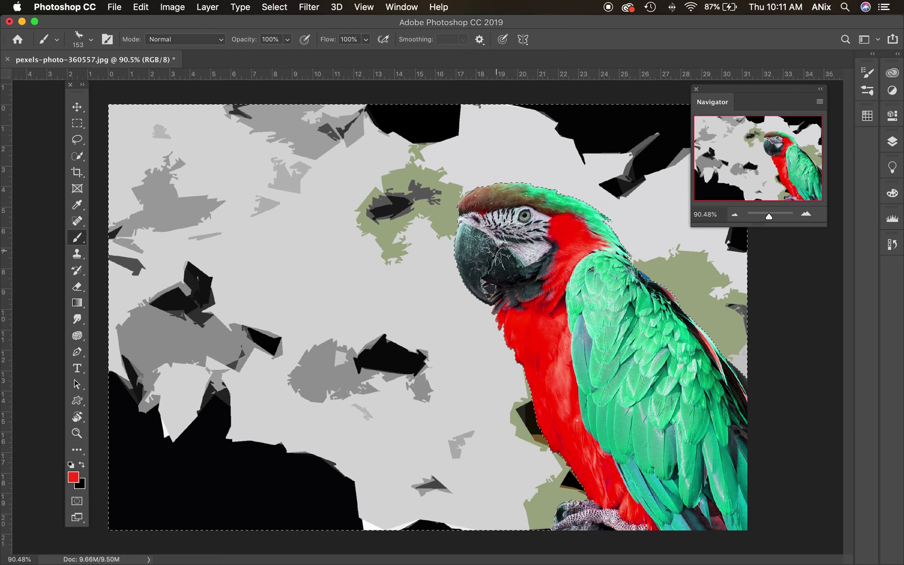
Step: Enlarge the brush to 1800 px and stamp a red splatter left of the parrot
key("bracketright")
key("bracketright")
key("bracketright")
key("bracketright")
key("bracketright")
key("bracketright")
key("bracketright")
key("bracketright")
key("bracketright")
key("bracketright")
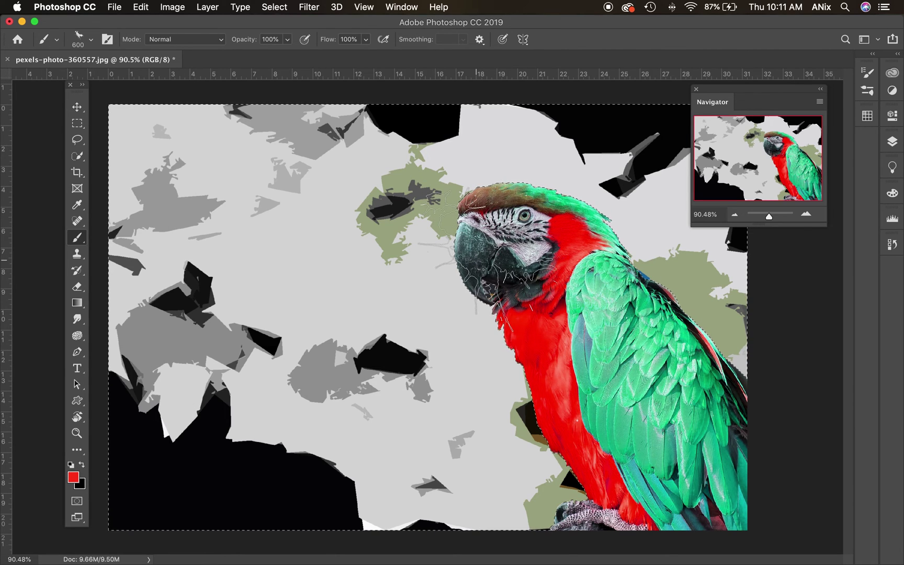
key("bracketright")
key("bracketright")
key("bracketright")
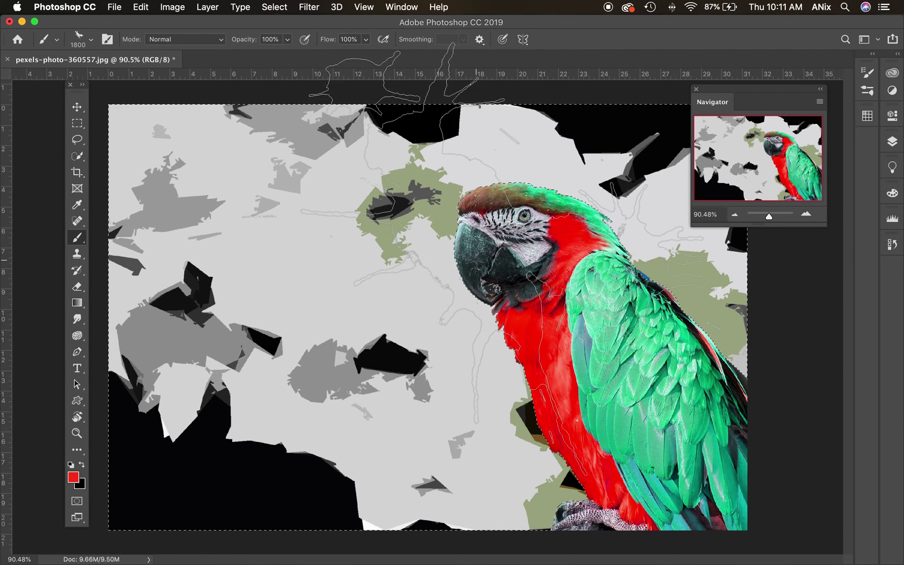
left_click(382, 319)
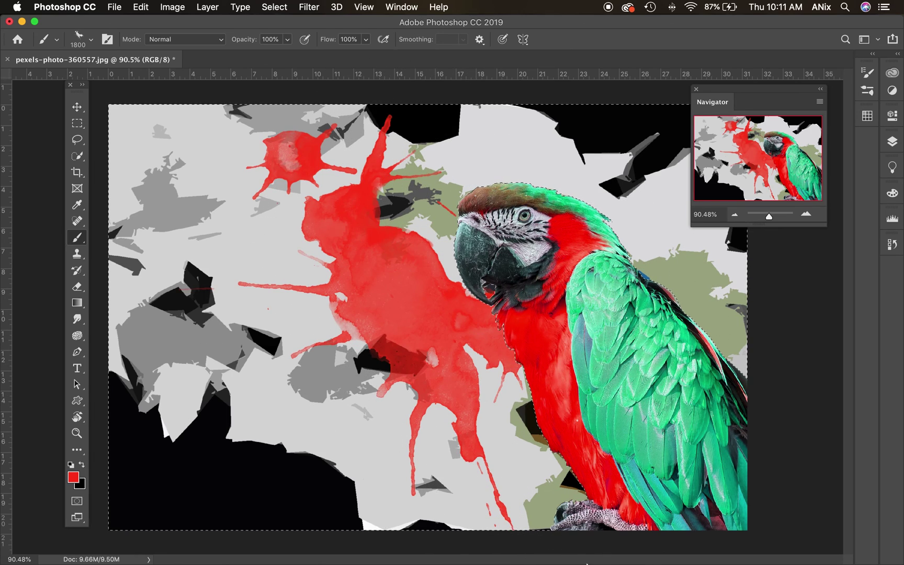
left_click(78, 107)
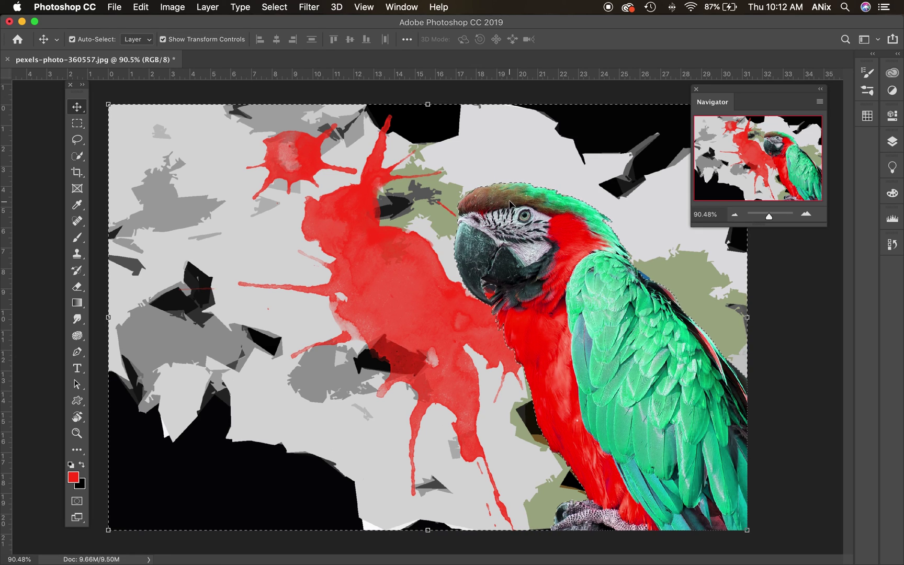
left_click(267, 7)
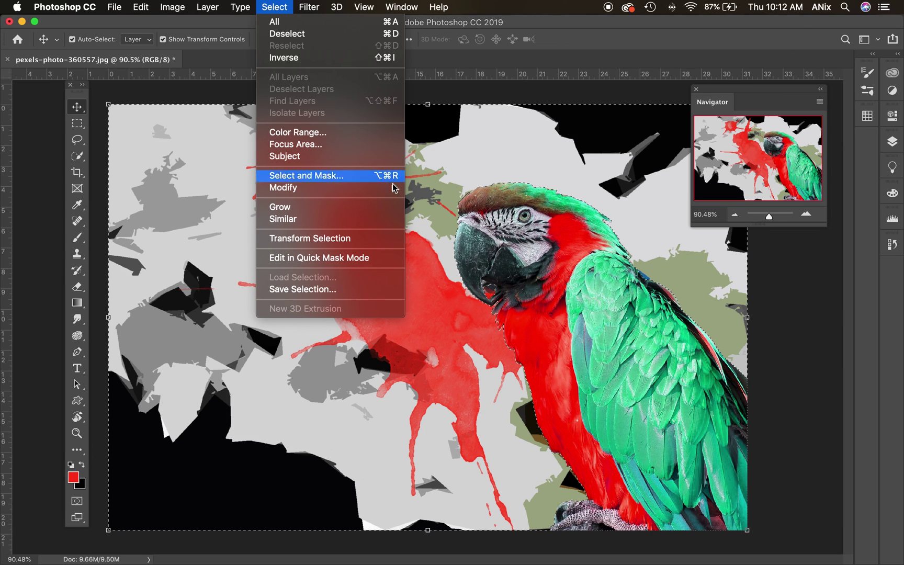
left_click(282, 7)
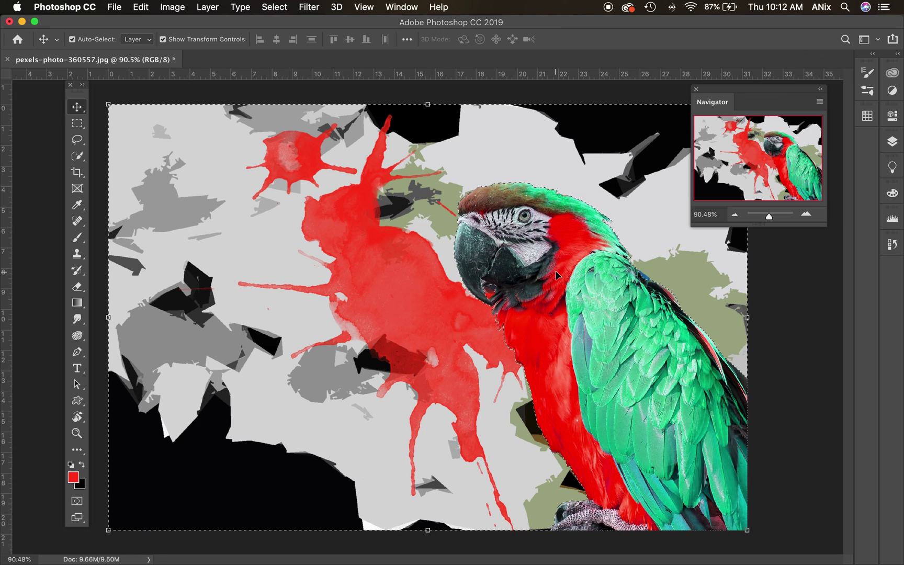